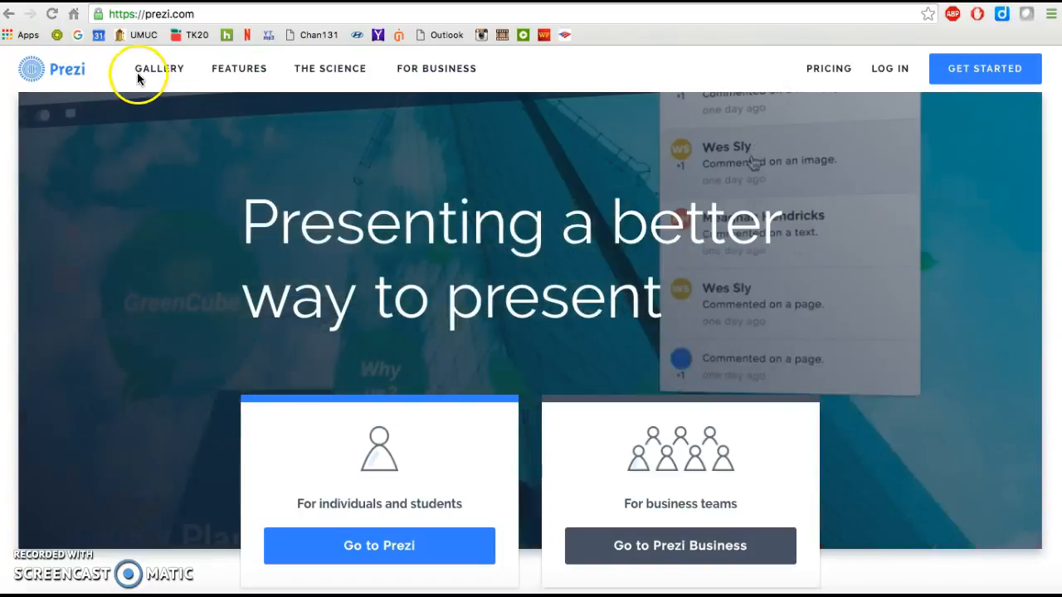
{"action": "left_click", "coordinate": [172, 12]}
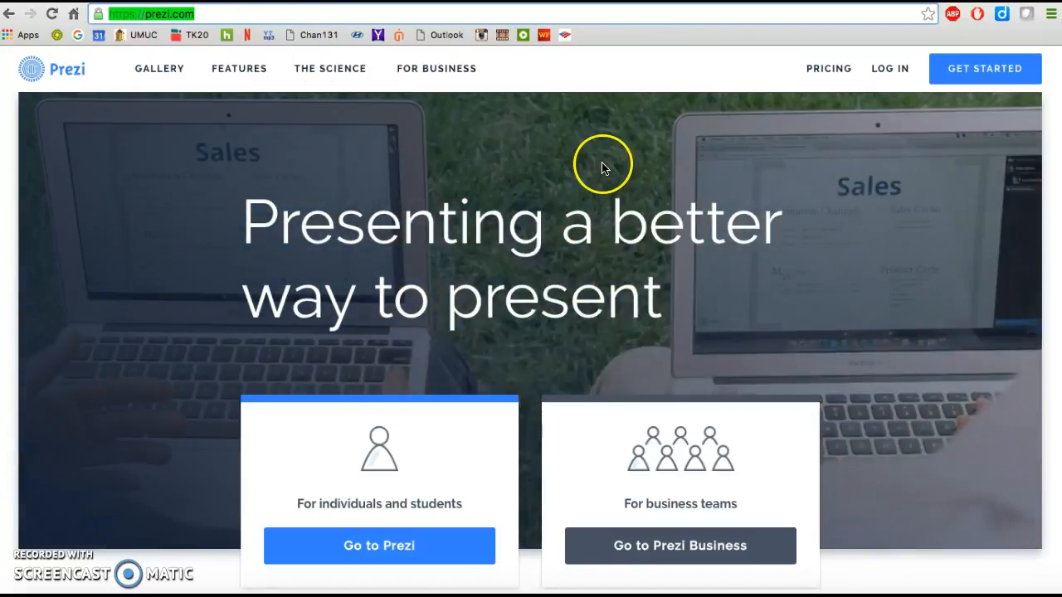
{"action": "left_click", "coordinate": [584, 74]}
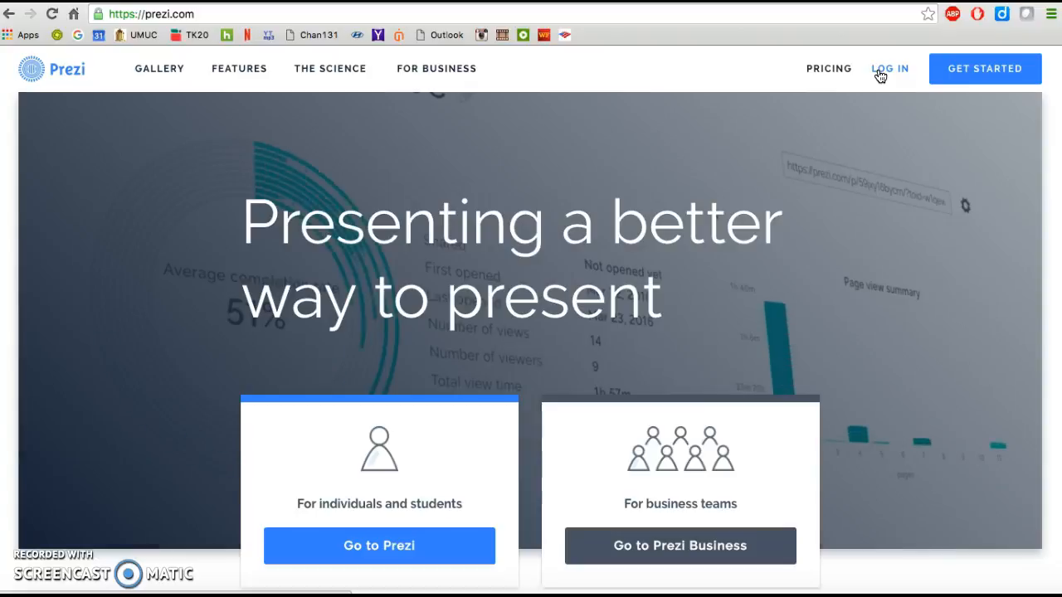
Log in to the Prezi account with the account e-mail and password
{"action": "left_click", "coordinate": [881, 73]}
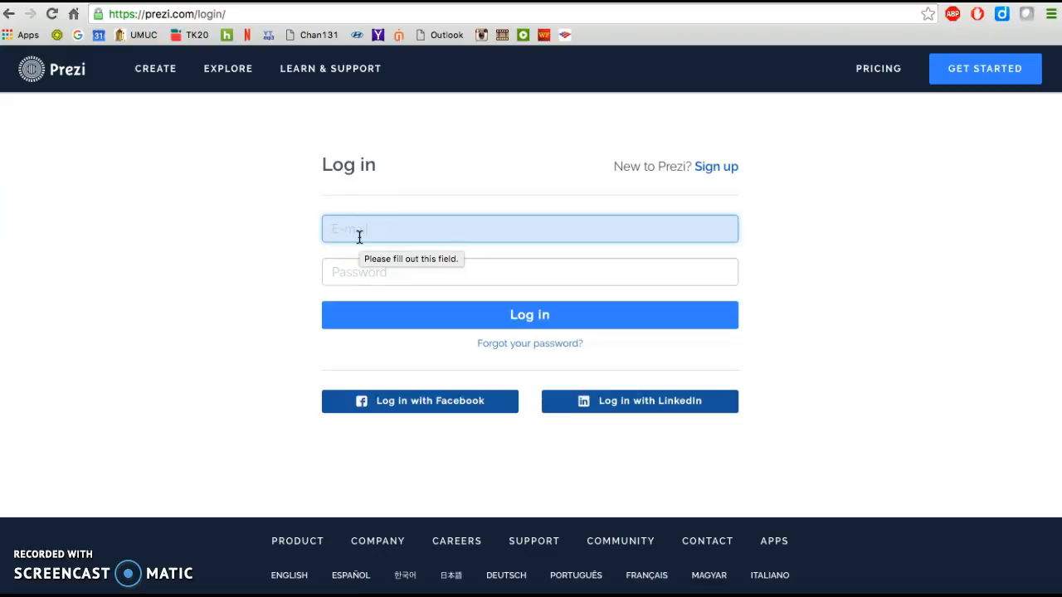
{"action": "type", "text": "yuna"}
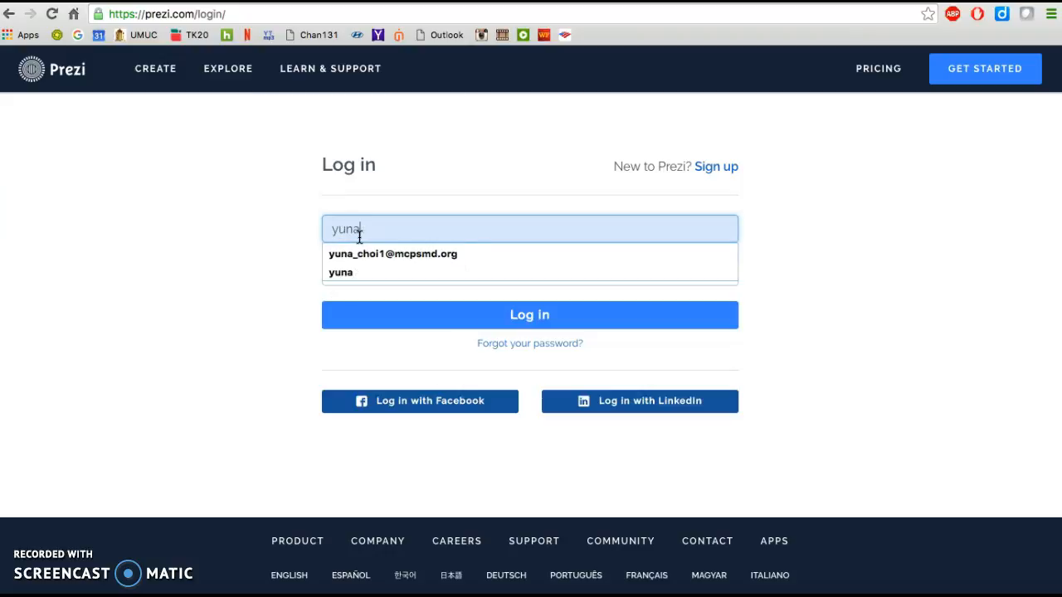
{"action": "key", "text": "Down"}
{"action": "key", "text": "Return"}
{"action": "left_click", "coordinate": [339, 262]}
{"action": "type", "text": "••••••••••••"}
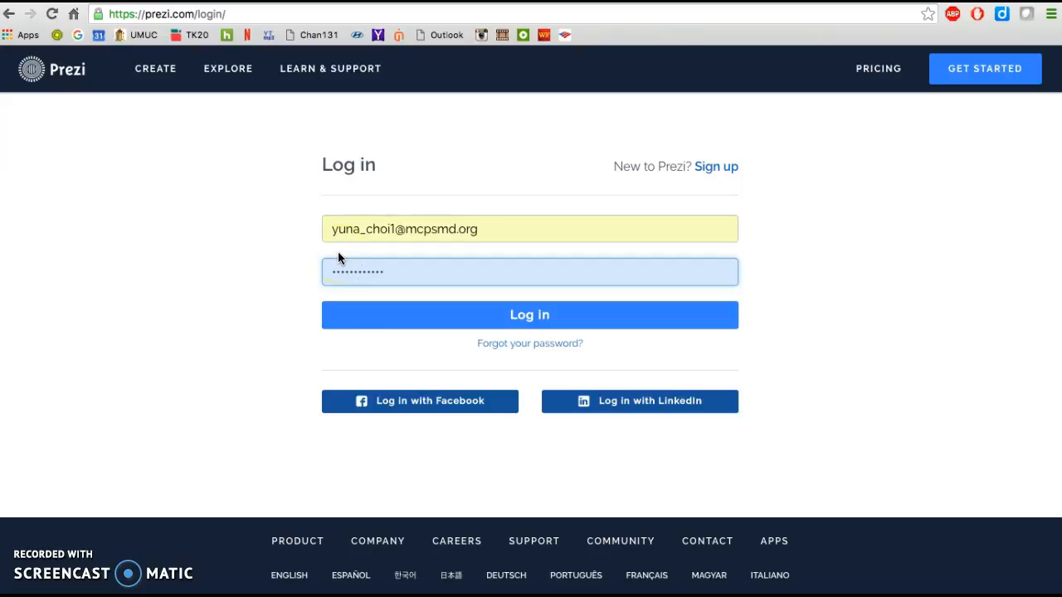
{"action": "left_click", "coordinate": [350, 323]}
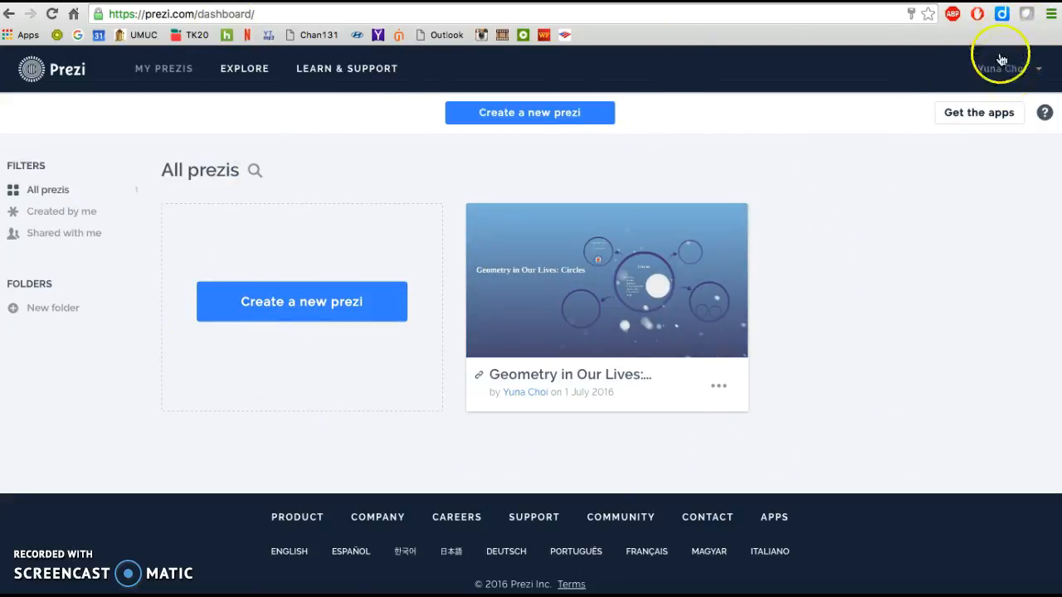
Open the existing "Geometry in Our Lives: Circles" prezi for presenting
{"action": "mouse_move", "coordinate": [589, 206]}
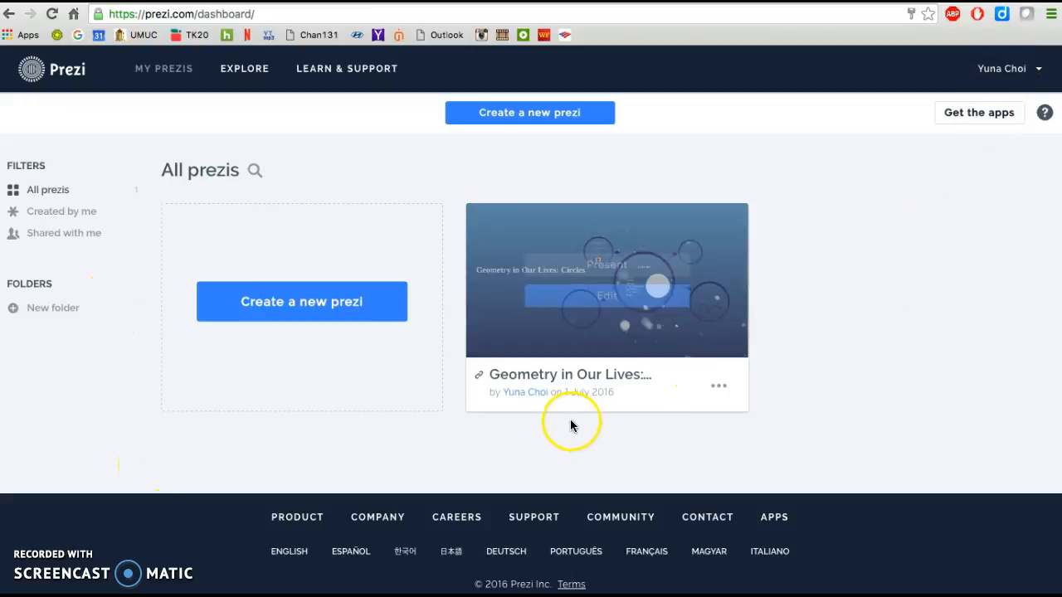
{"action": "mouse_move", "coordinate": [576, 315]}
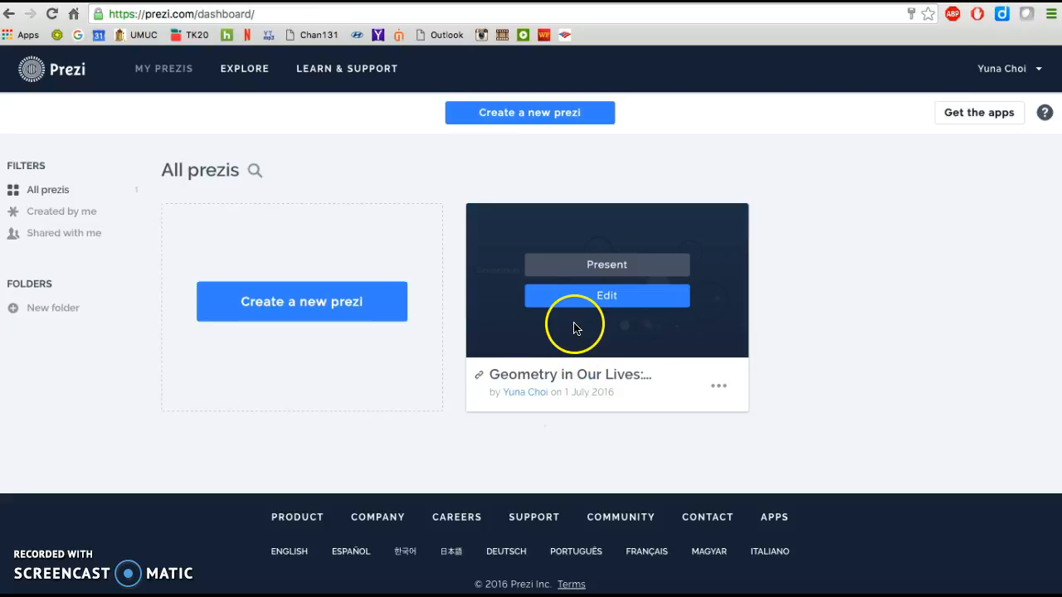
{"action": "left_click", "coordinate": [588, 322]}
{"action": "left_click", "coordinate": [585, 264]}
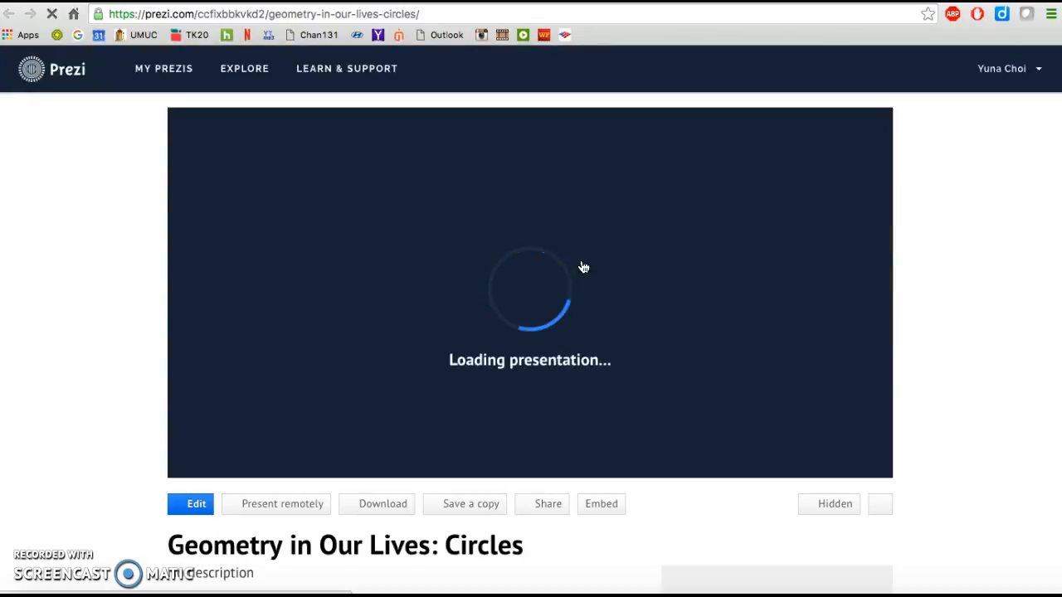
{"action": "left_click", "coordinate": [216, 347]}
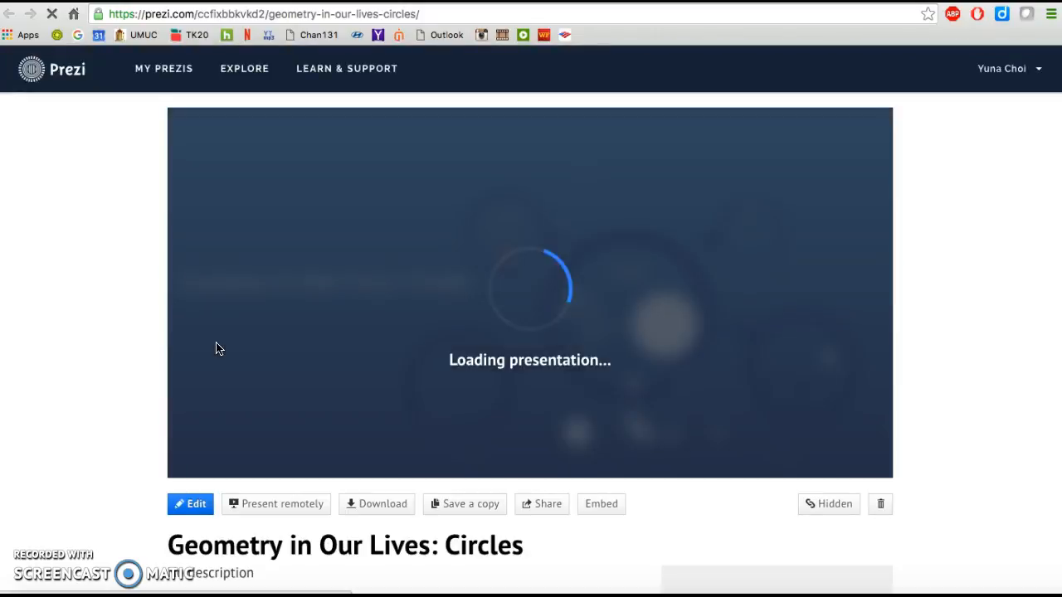
{"action": "left_click", "coordinate": [208, 461]}
{"action": "left_click", "coordinate": [151, 353]}
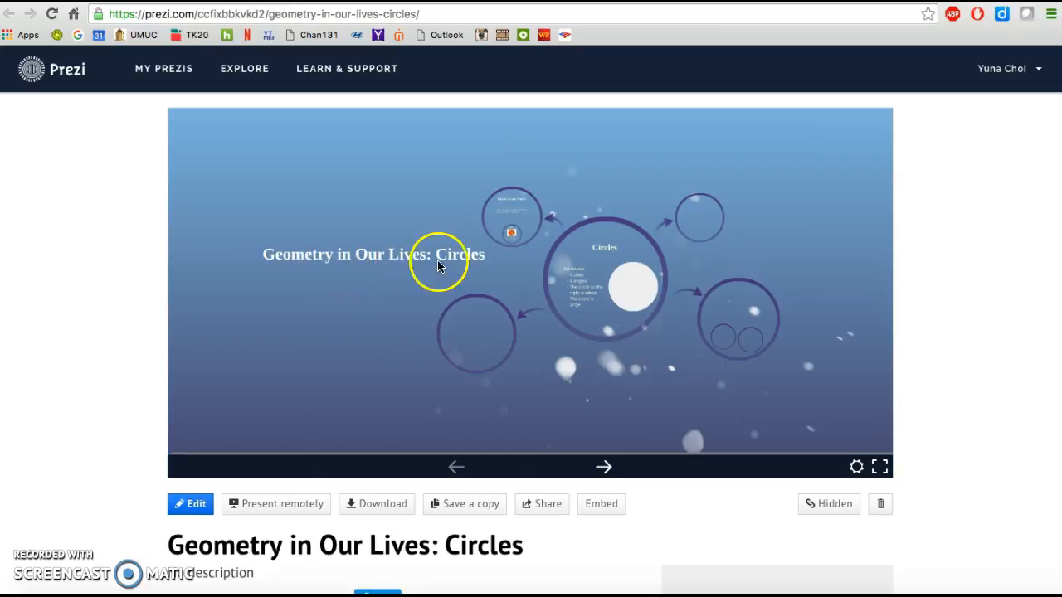
Advance through the example presentation from the overview past the Circles, Circles in our World and Pizzas frames
{"action": "left_click", "coordinate": [603, 466]}
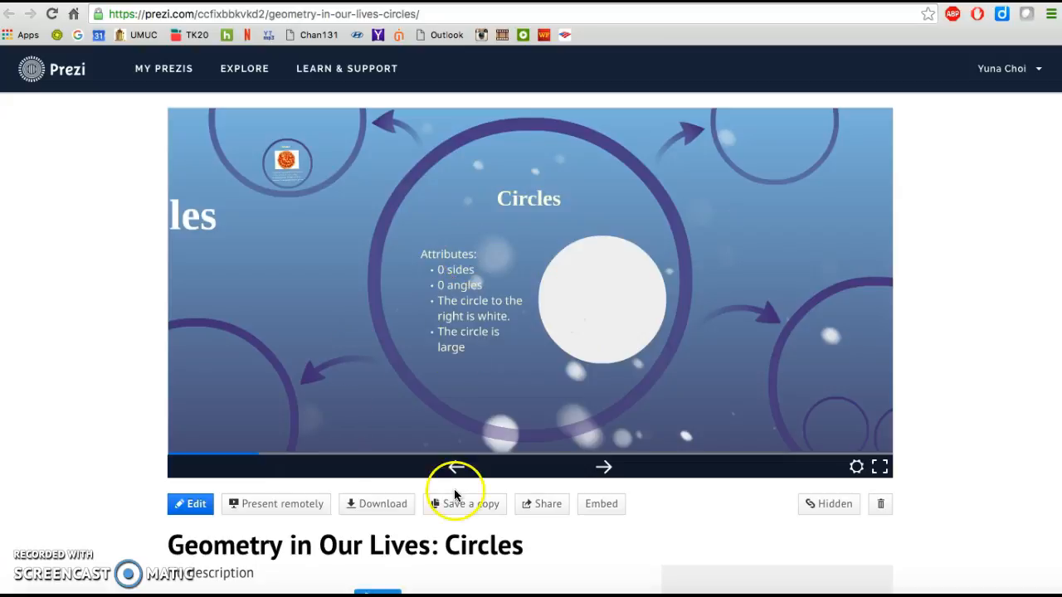
{"action": "left_click", "coordinate": [583, 468]}
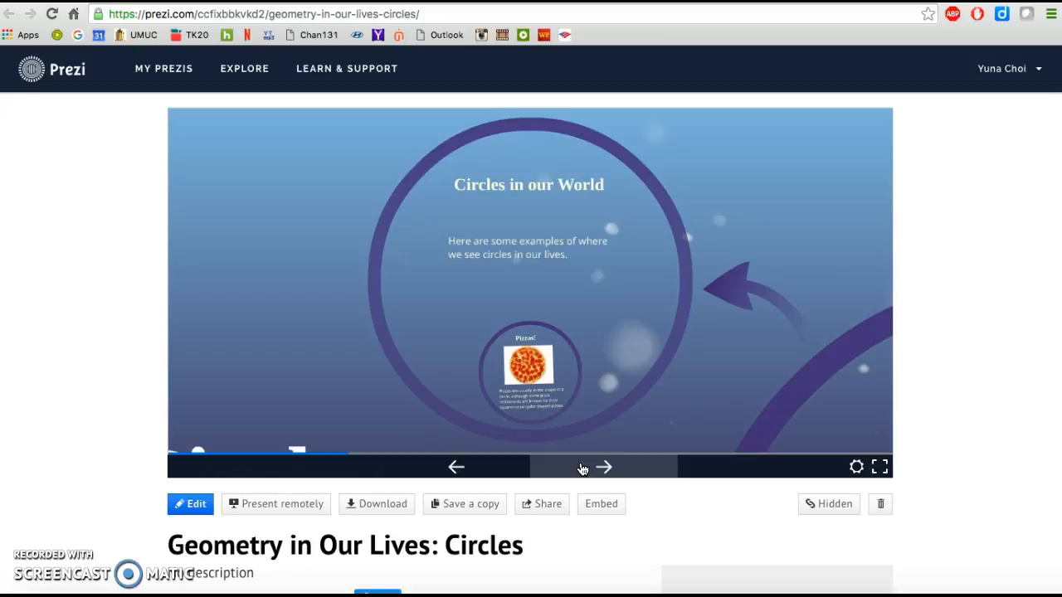
{"action": "left_click", "coordinate": [583, 469]}
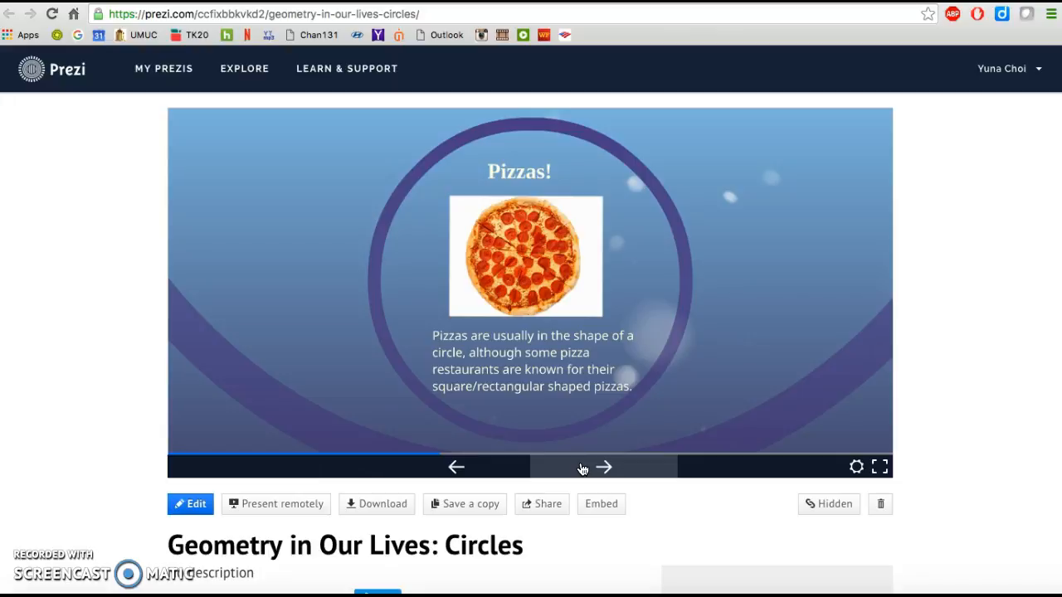
{"action": "left_click", "coordinate": [582, 469]}
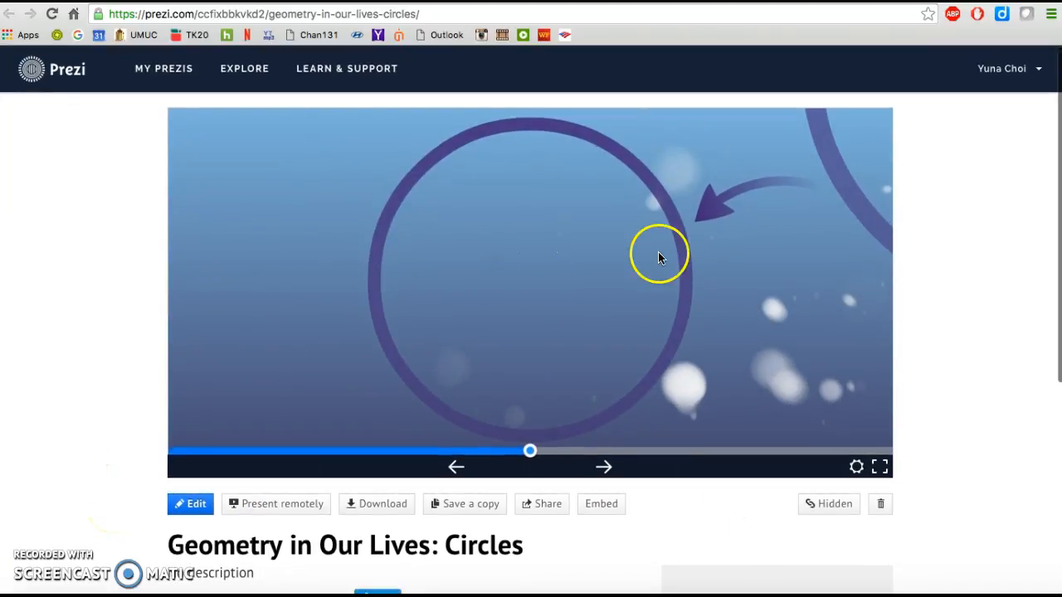
Return to the list of prezis and create a new prezi from the Bright Lights template
{"action": "left_click", "coordinate": [187, 73]}
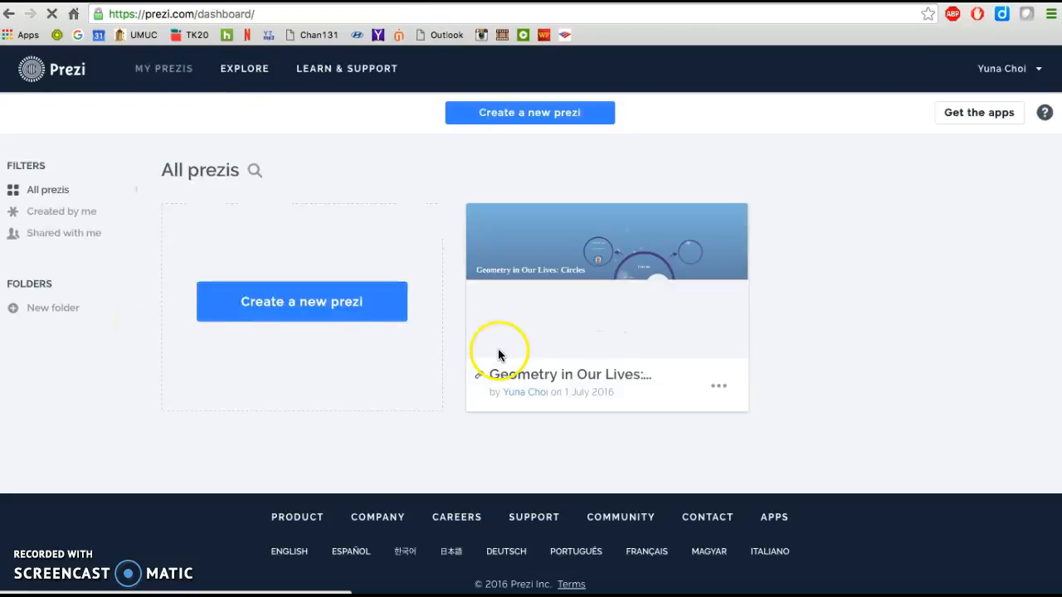
{"action": "left_click", "coordinate": [264, 311]}
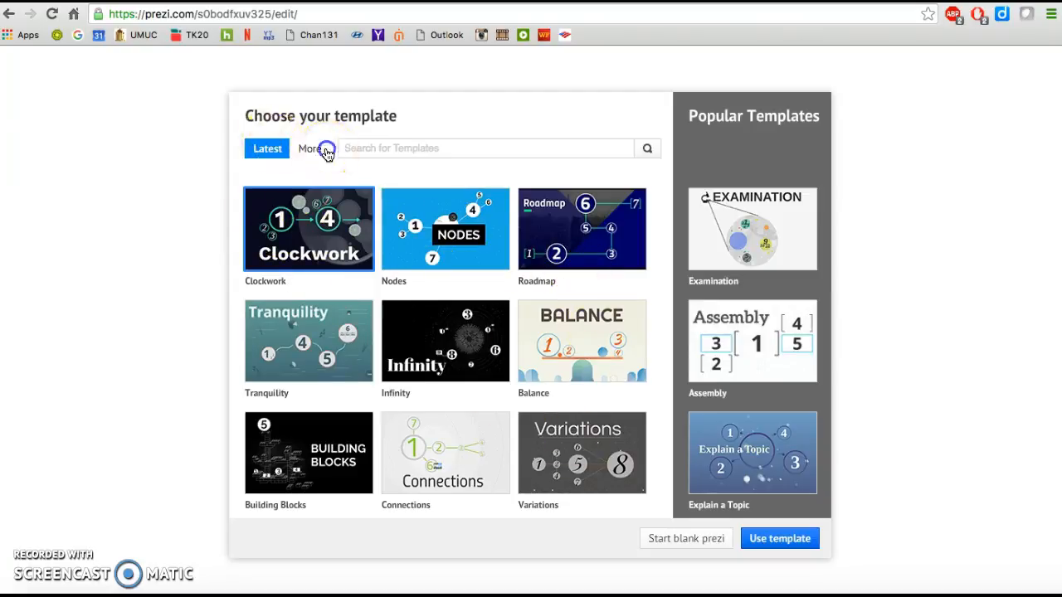
{"action": "left_click", "coordinate": [322, 148]}
{"action": "scroll", "coordinate": [444, 386], "scroll_direction": "down", "scroll_amount": 3}
{"action": "scroll", "coordinate": [444, 385], "scroll_direction": "down", "scroll_amount": 15}
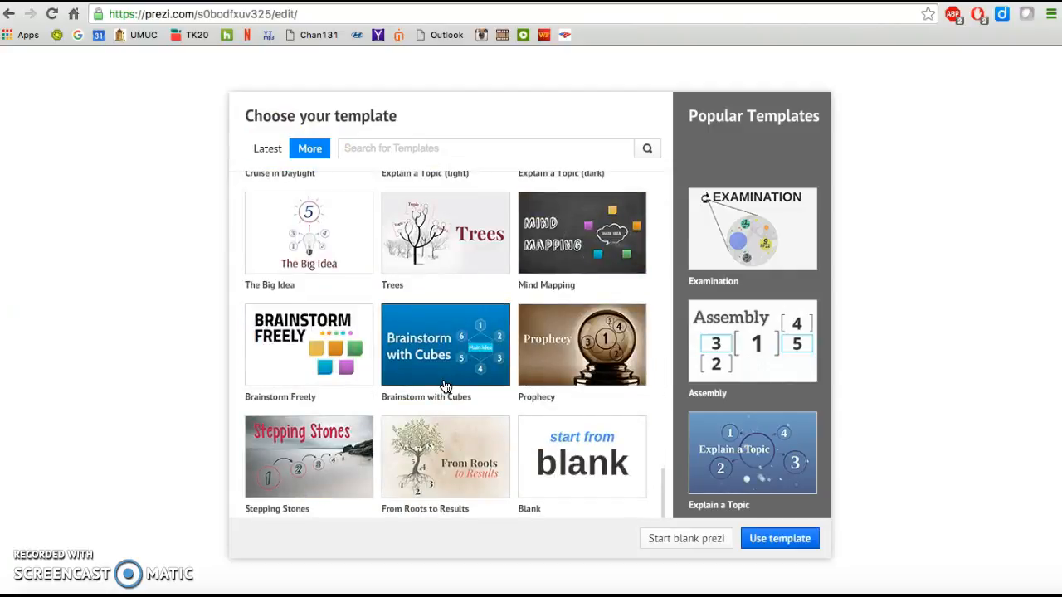
{"action": "scroll", "coordinate": [444, 386], "scroll_direction": "up", "scroll_amount": 15}
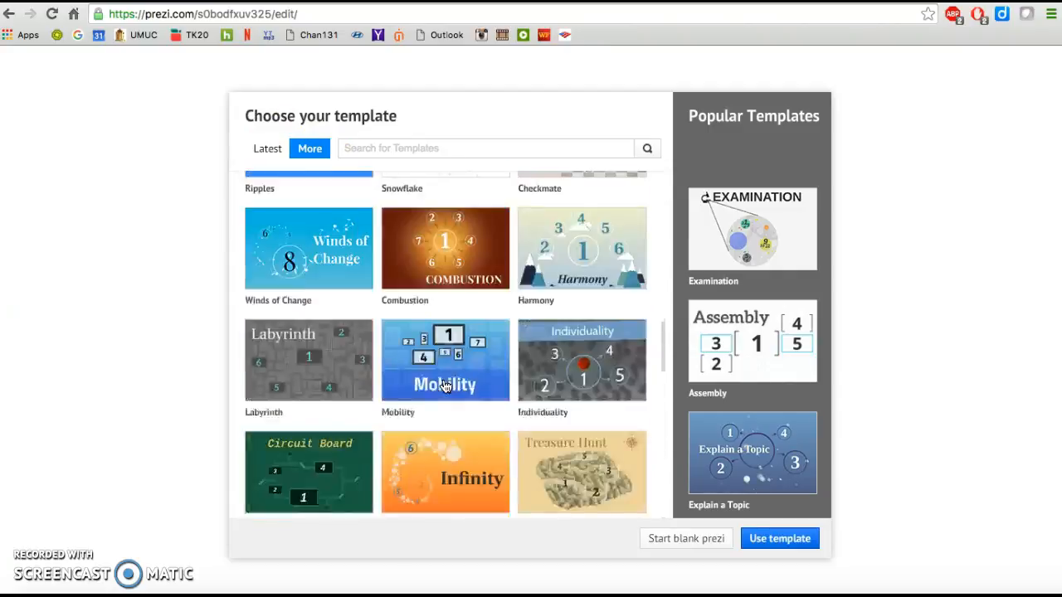
{"action": "scroll", "coordinate": [446, 387], "scroll_direction": "up", "scroll_amount": 1}
{"action": "left_click", "coordinate": [309, 242]}
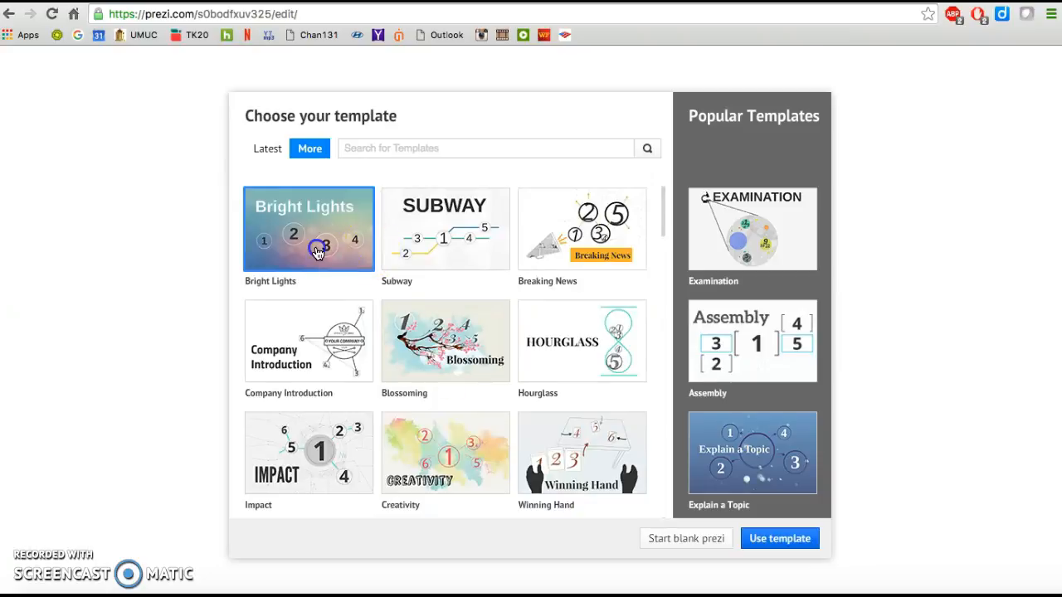
{"action": "left_click", "coordinate": [763, 541]}
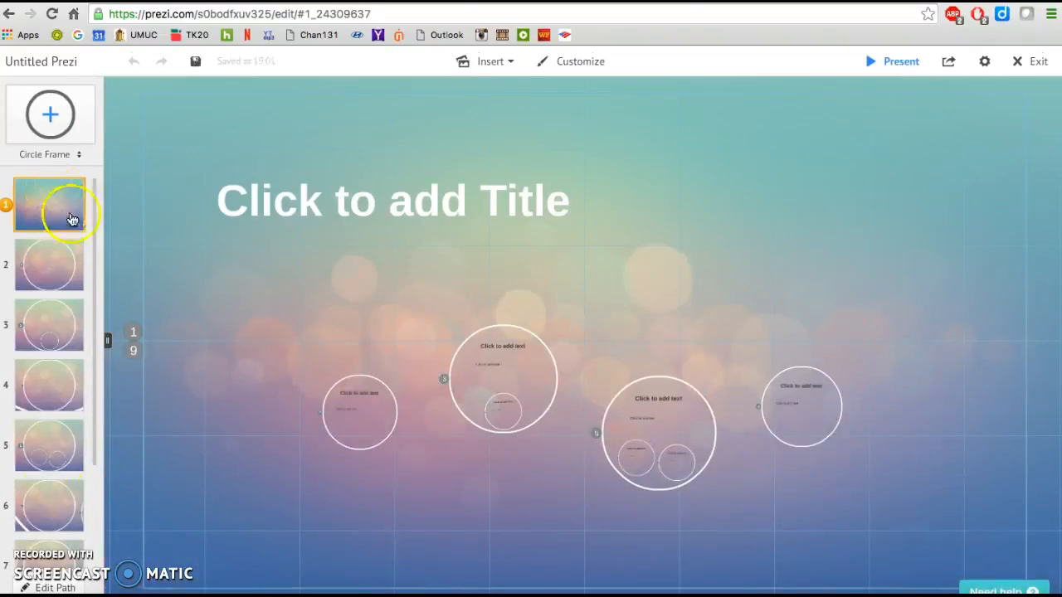
Edit the presentation path to delete path points 5 to 8, keeping the closing overview, and finish path editing
{"action": "left_click_drag", "start_coordinate": [95, 223], "coordinate": [66, 423]}
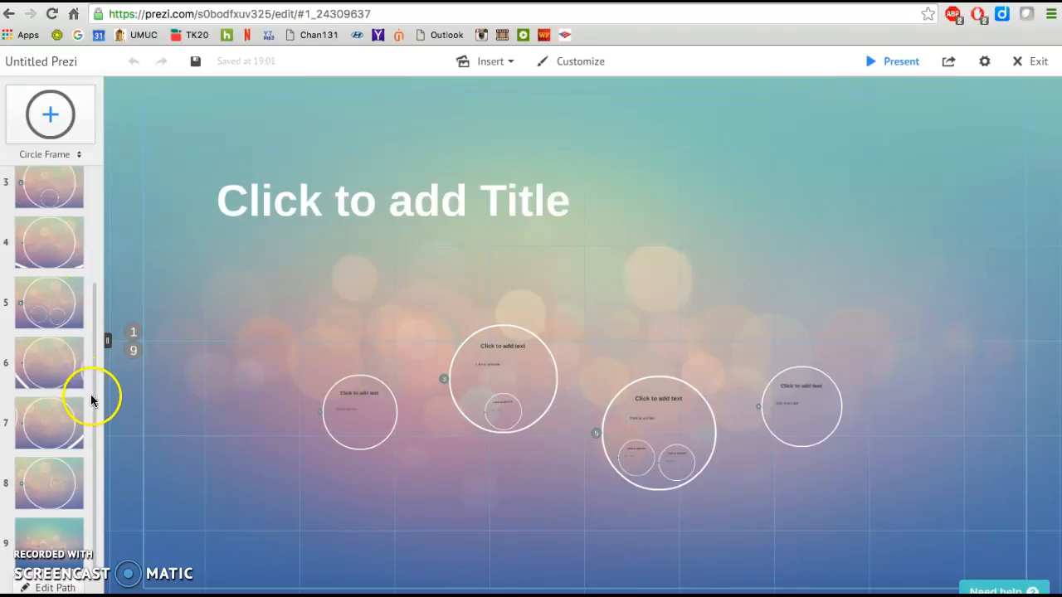
{"action": "left_click_drag", "start_coordinate": [96, 405], "coordinate": [88, 467]}
{"action": "left_click", "coordinate": [31, 537]}
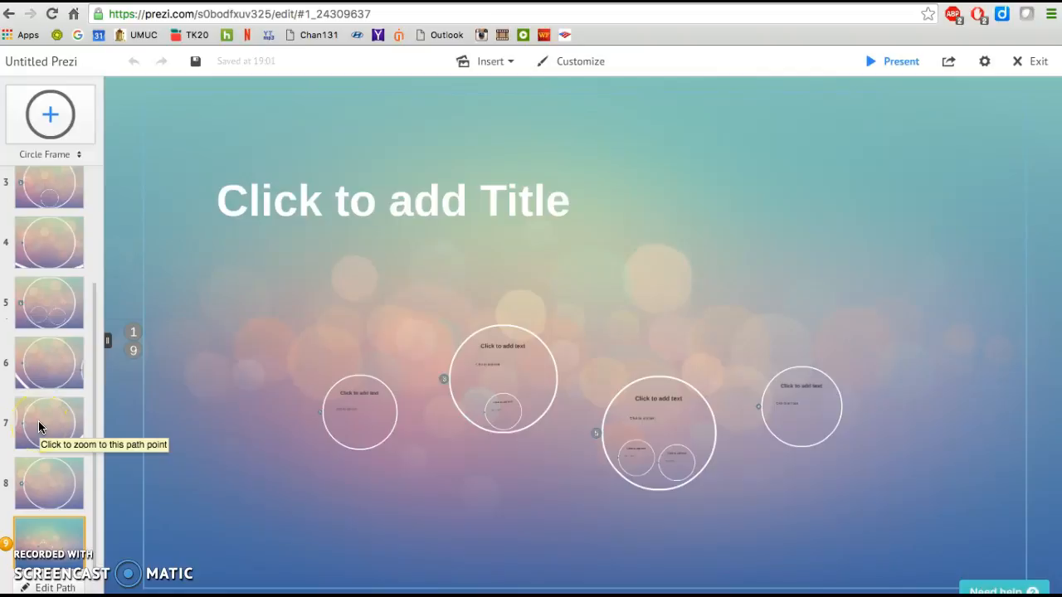
{"action": "left_click", "coordinate": [54, 586]}
{"action": "left_click", "coordinate": [53, 525]}
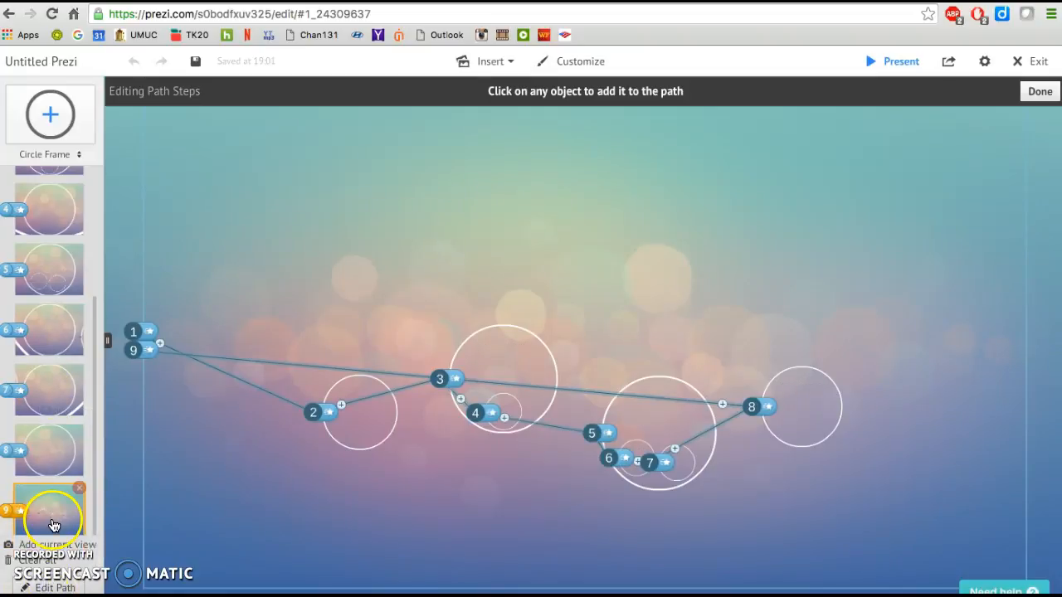
{"action": "left_click_drag", "start_coordinate": [52, 451], "coordinate": [40, 349]}
{"action": "left_click_drag", "start_coordinate": [34, 400], "coordinate": [19, 450]}
{"action": "left_click", "coordinate": [79, 432]}
{"action": "left_click", "coordinate": [78, 429]}
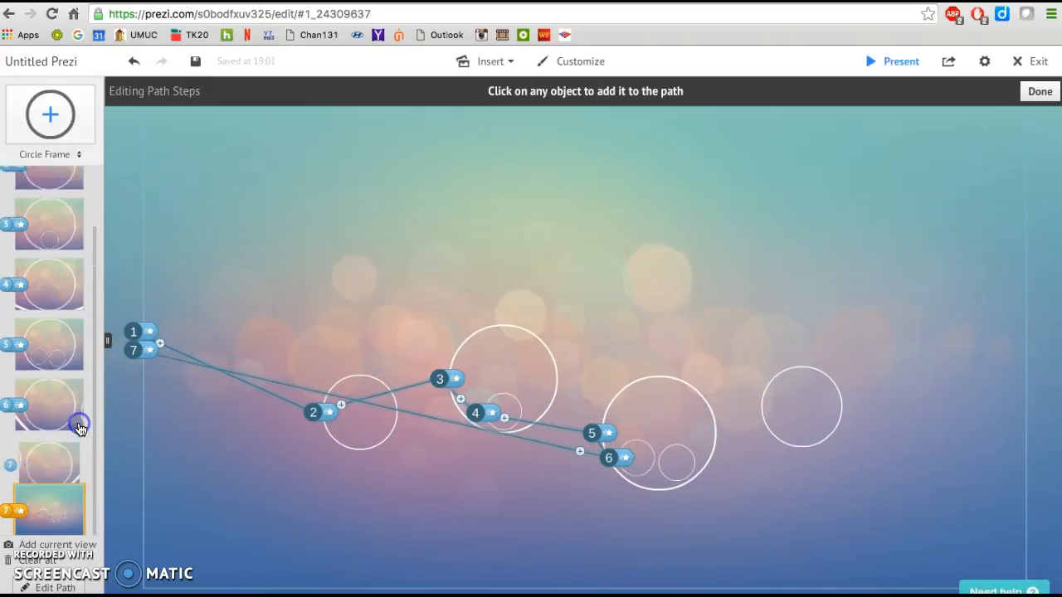
{"action": "left_click", "coordinate": [79, 428]}
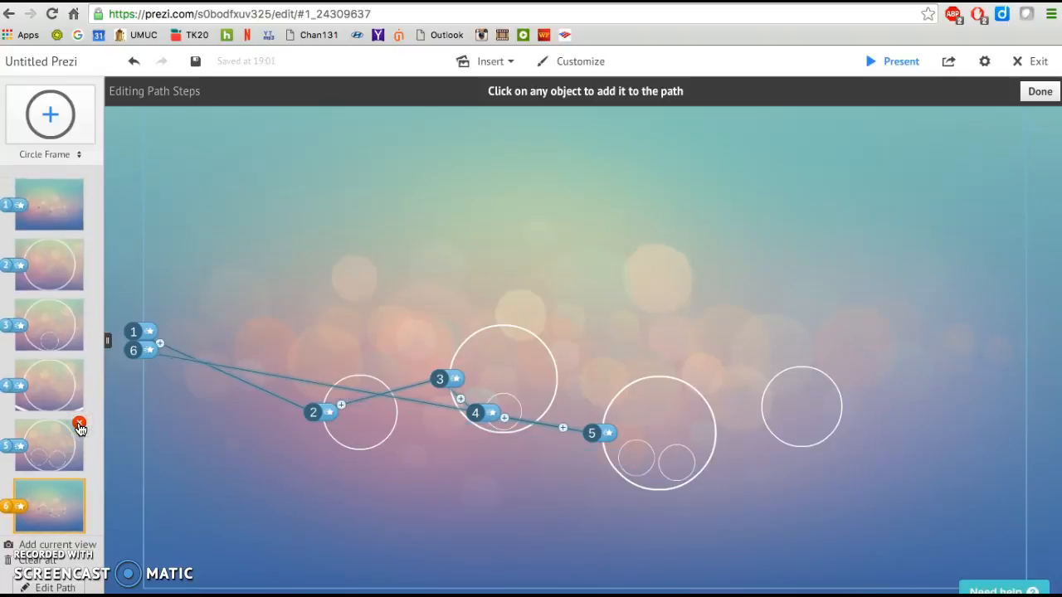
{"action": "left_click", "coordinate": [78, 428]}
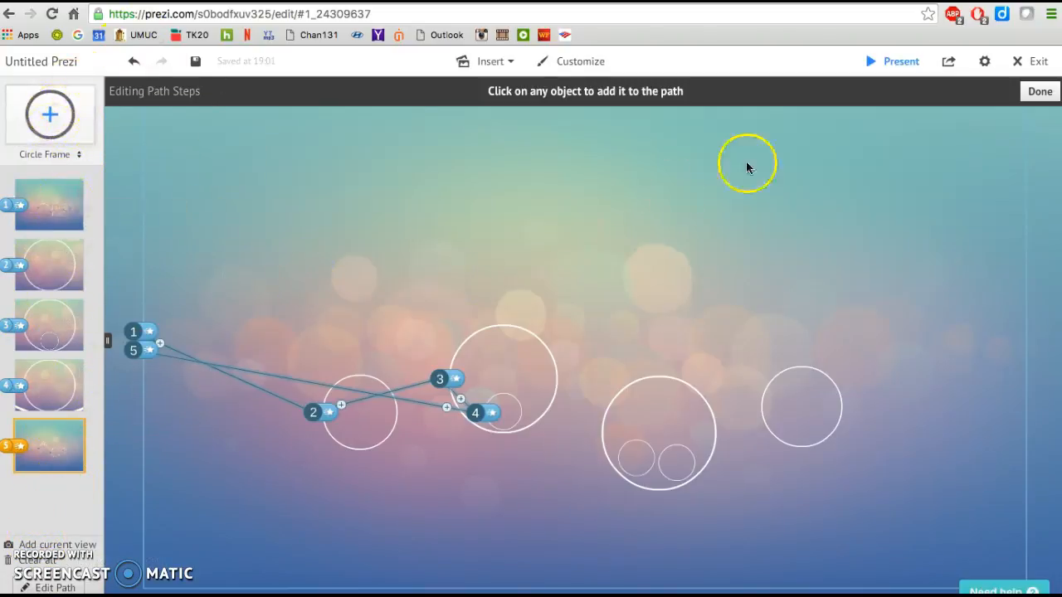
{"action": "left_click", "coordinate": [1042, 92]}
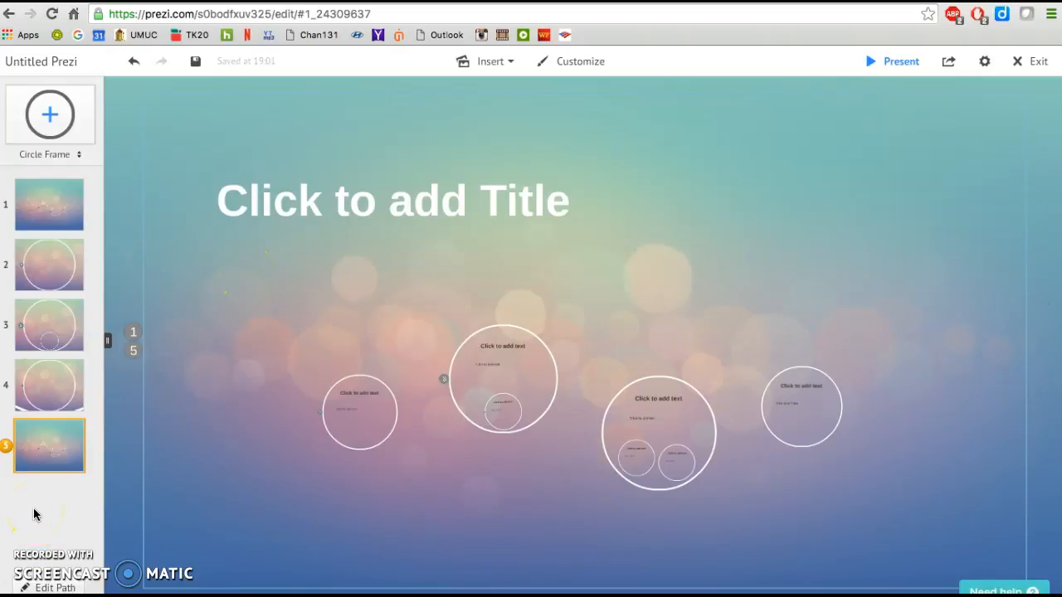
Enter "Circles in our Lives" as the title on the first overview frame
{"action": "left_click", "coordinate": [68, 201]}
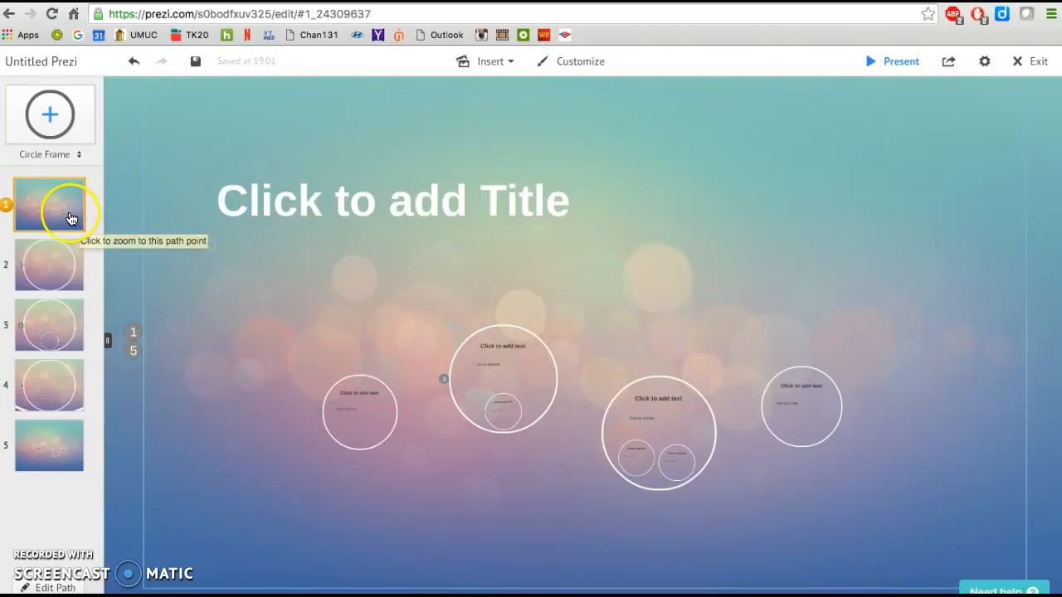
{"action": "left_click", "coordinate": [331, 186]}
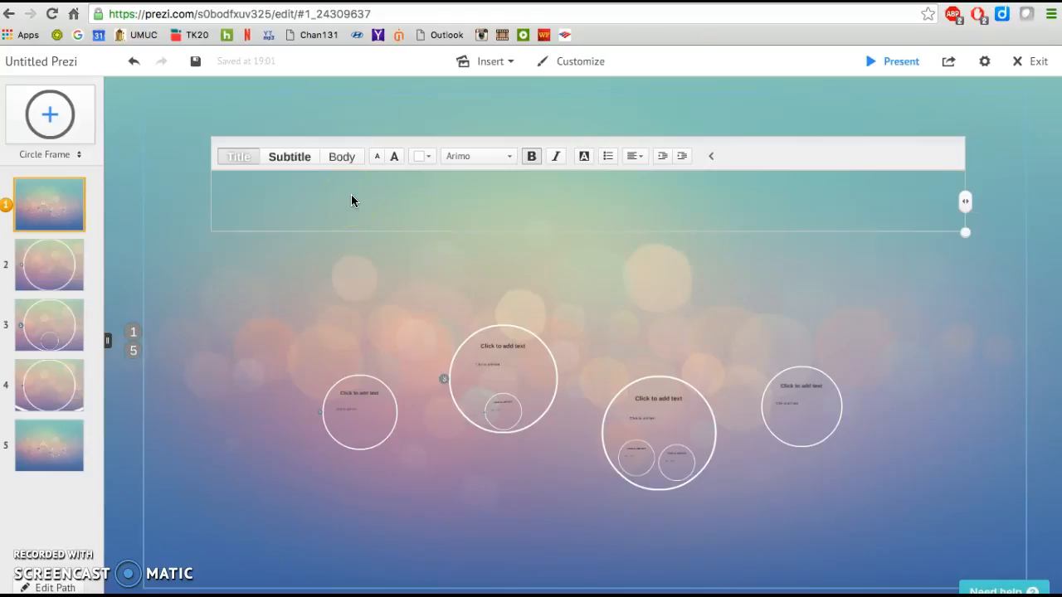
{"action": "type", "text": "G"}
{"action": "key", "text": "BackSpace"}
{"action": "type", "text": "Cirlces in"}
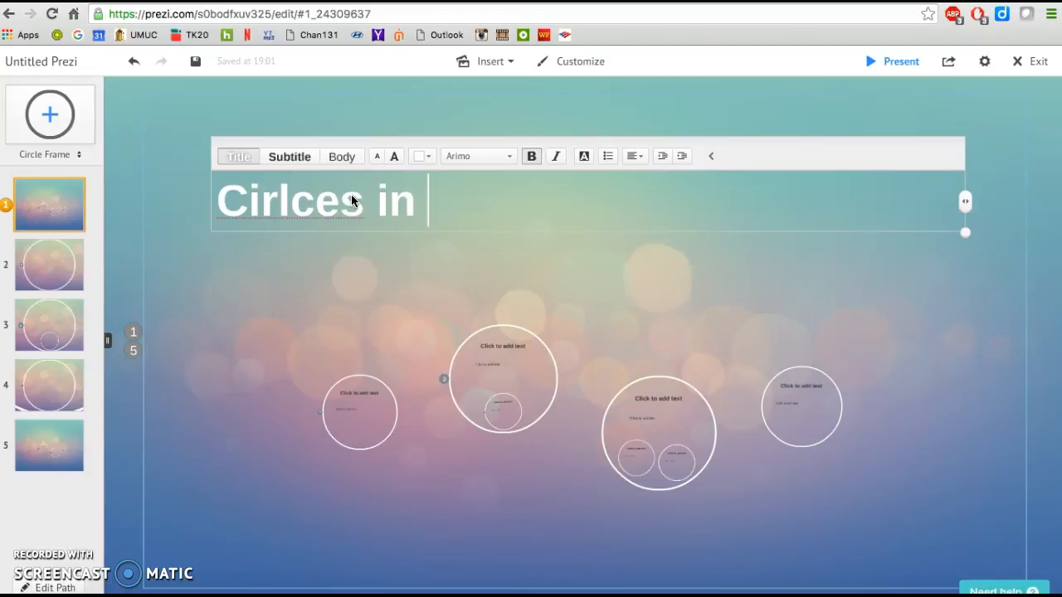
{"action": "key", "text": "BackSpace"}
{"action": "key", "text": "BackSpace"}
{"action": "key", "text": "BackSpace"}
{"action": "key", "text": "BackSpace"}
{"action": "key", "text": "BackSpace"}
{"action": "key", "text": "BackSpace"}
{"action": "key", "text": "BackSpace"}
{"action": "type", "text": "cles"}
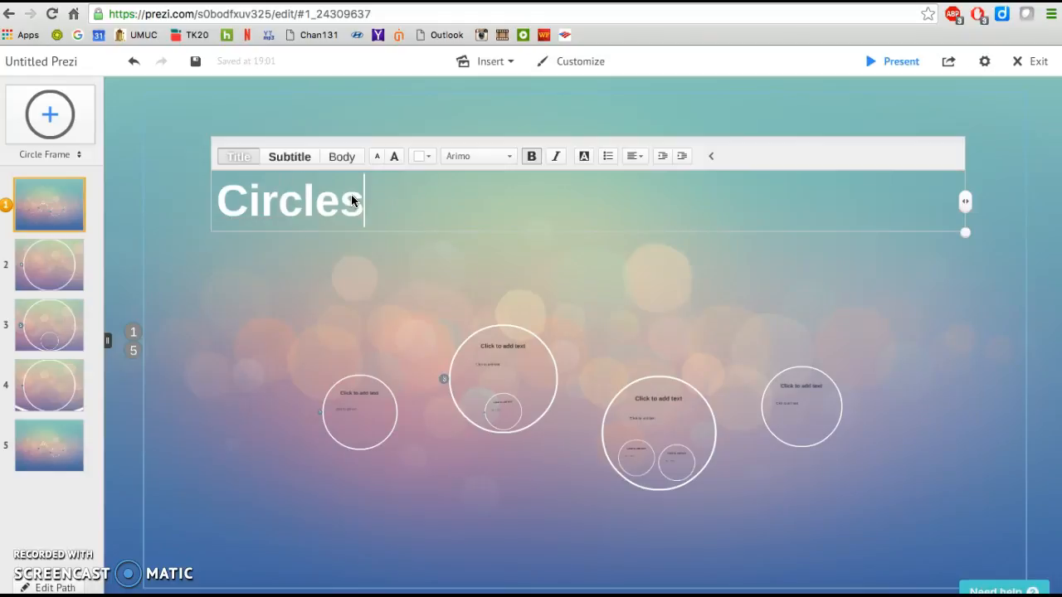
{"action": "type", "text": " in our Lives"}
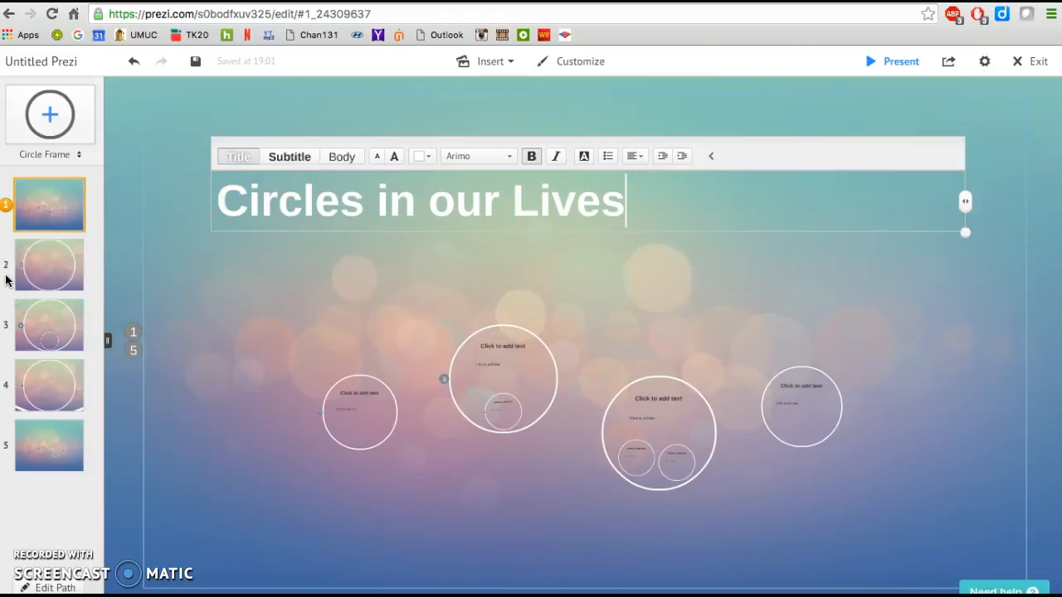
Enter "Attributes" as the heading of the second frame
{"action": "left_click", "coordinate": [50, 259]}
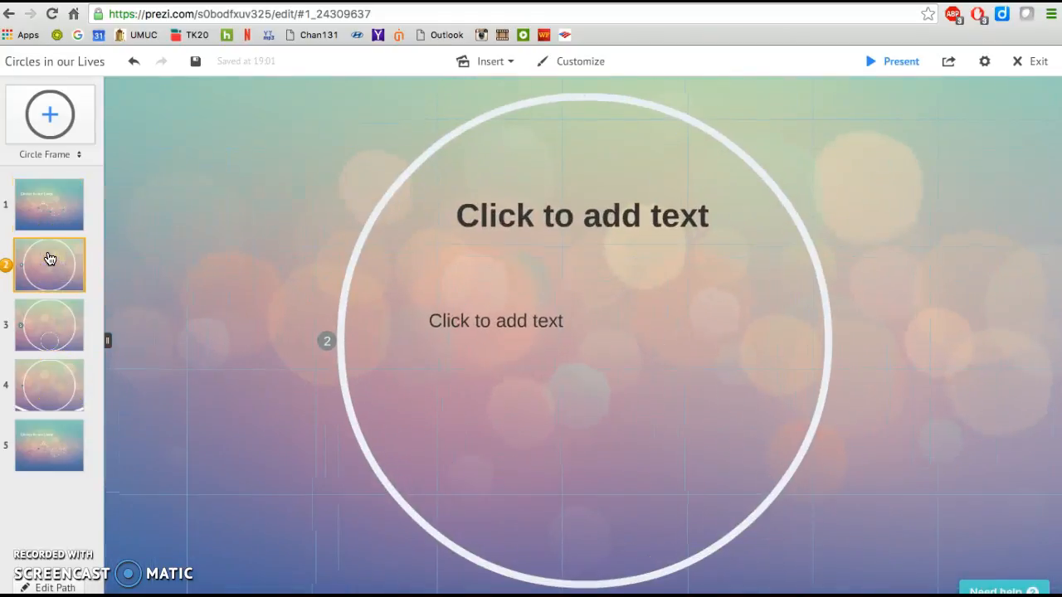
{"action": "left_click", "coordinate": [555, 227]}
{"action": "type", "text": "Att"}
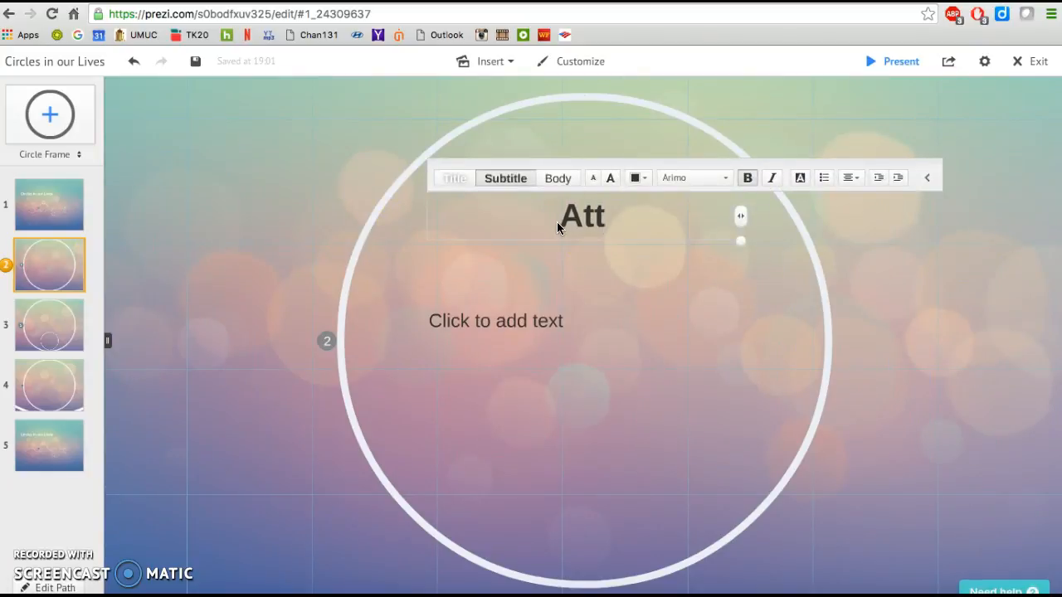
{"action": "type", "text": "ributes"}
Fill the body text of the Attributes frame with the bullets "0 sides" and "0 angles"
{"action": "left_click", "coordinate": [498, 316]}
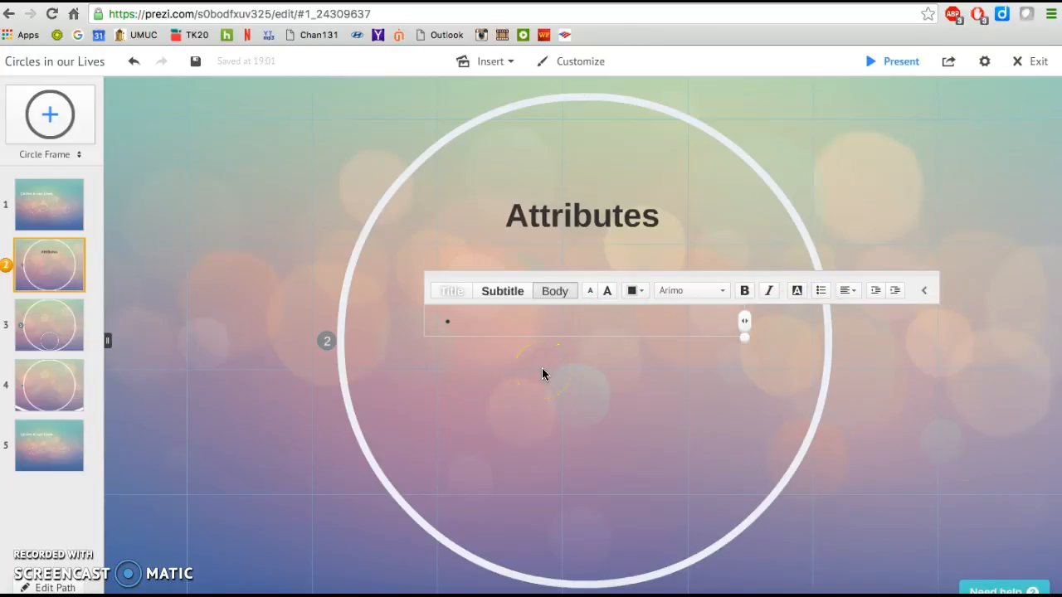
{"action": "type", "text": "0 sides"}
{"action": "key", "text": "Return"}
{"action": "type", "text": "0angles"}
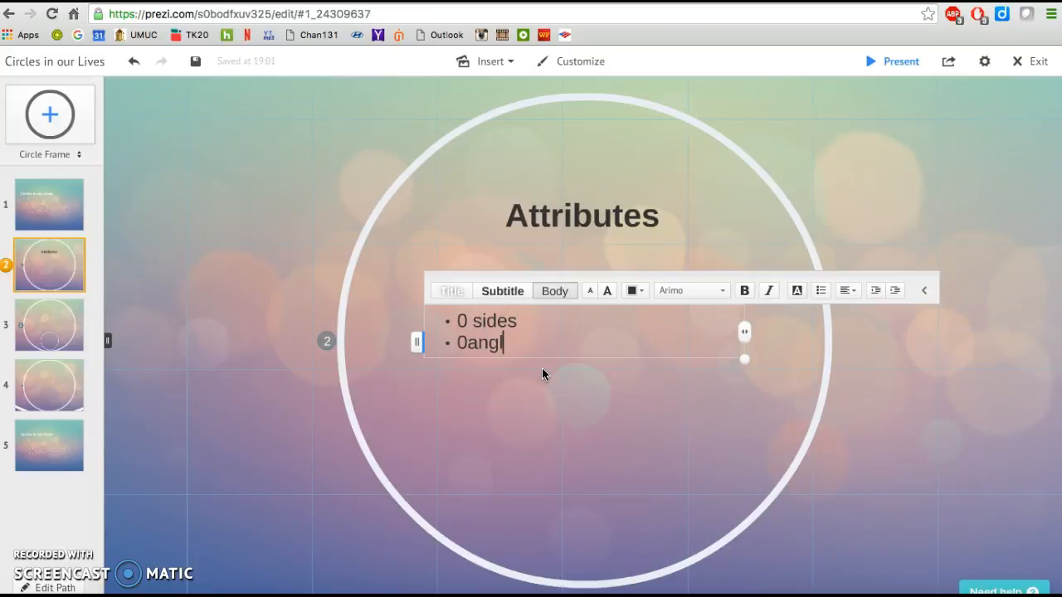
{"action": "key", "text": "BackSpace"}
{"action": "key", "text": "BackSpace"}
{"action": "key", "text": "BackSpace"}
{"action": "key", "text": "BackSpace"}
{"action": "key", "text": "BackSpace"}
{"action": "key", "text": "BackSpace"}
{"action": "type", "text": "angles"}
Change the text colour of both bullets in the Attributes frame to white
{"action": "left_click_drag", "start_coordinate": [541, 345], "coordinate": [421, 304]}
{"action": "left_click", "coordinate": [634, 291]}
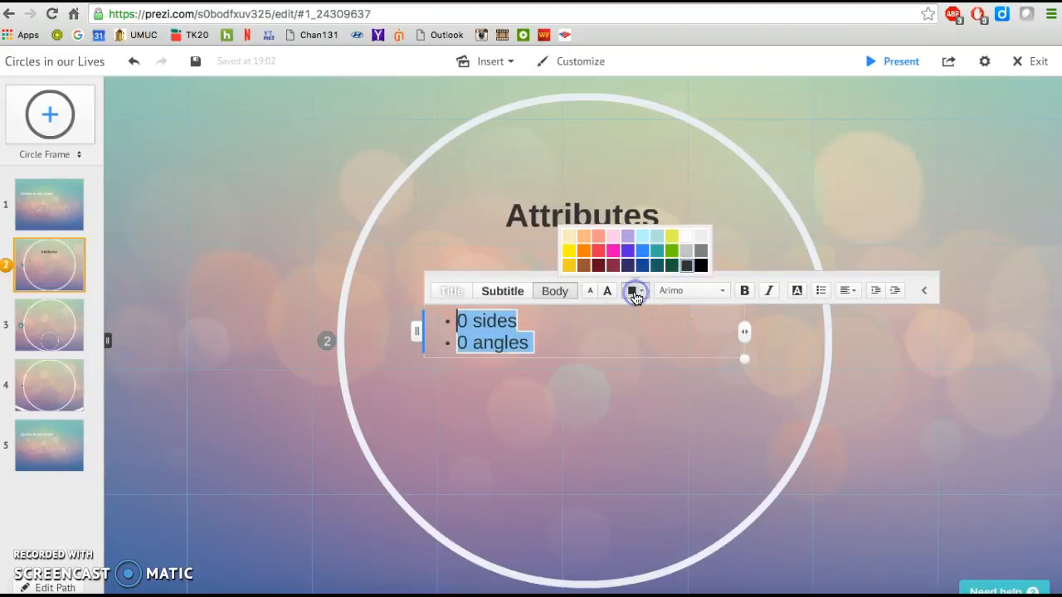
{"action": "left_click", "coordinate": [687, 237]}
{"action": "left_click", "coordinate": [648, 431]}
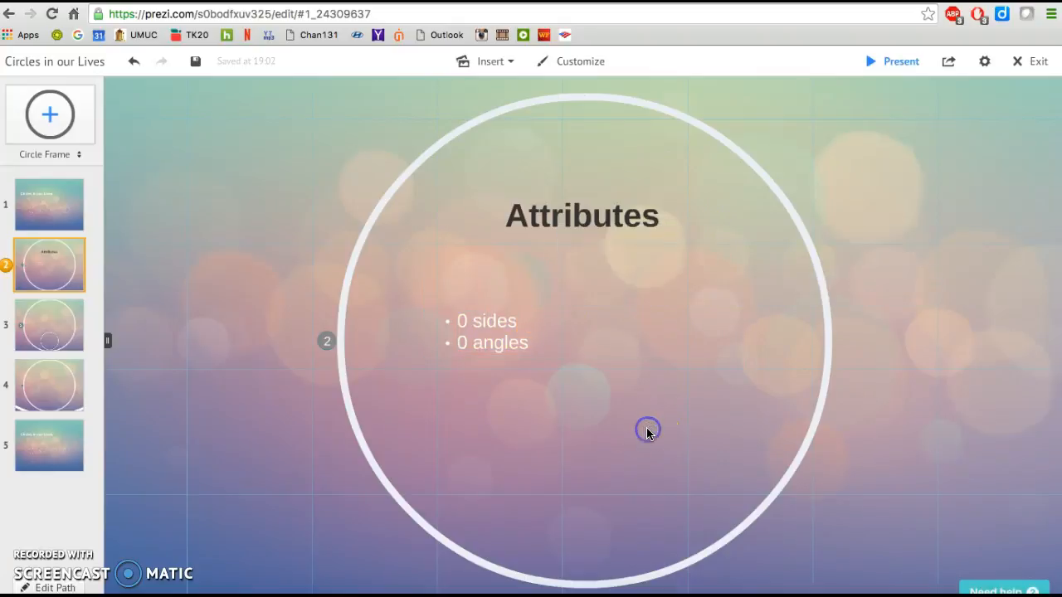
Set the Attributes heading to the Comic Zine OT font and colour it white
{"action": "left_click", "coordinate": [570, 215]}
{"action": "double_click", "coordinate": [570, 216]}
{"action": "left_click", "coordinate": [680, 178]}
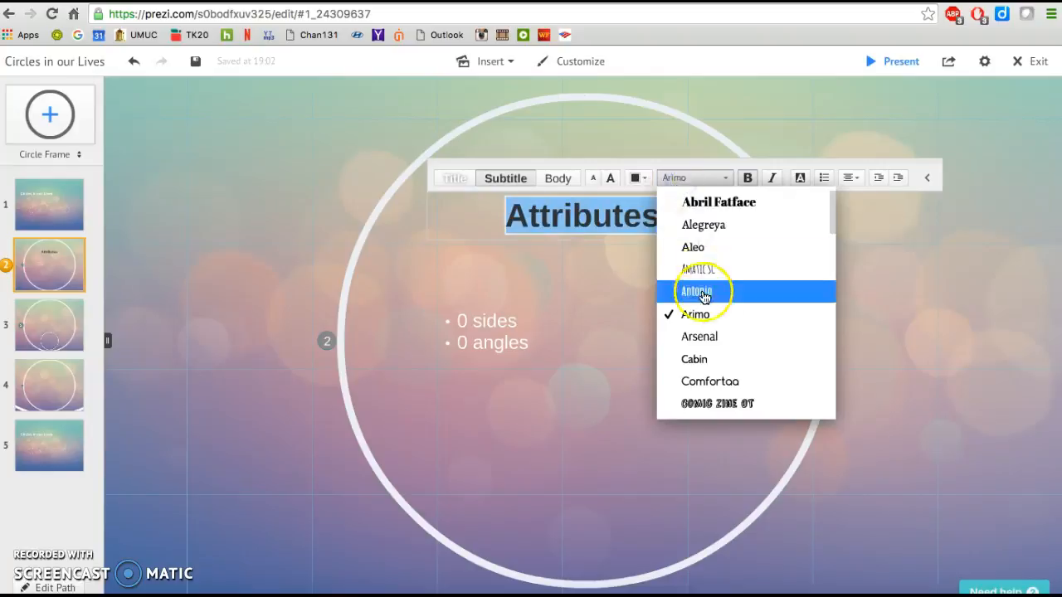
{"action": "left_click", "coordinate": [715, 401]}
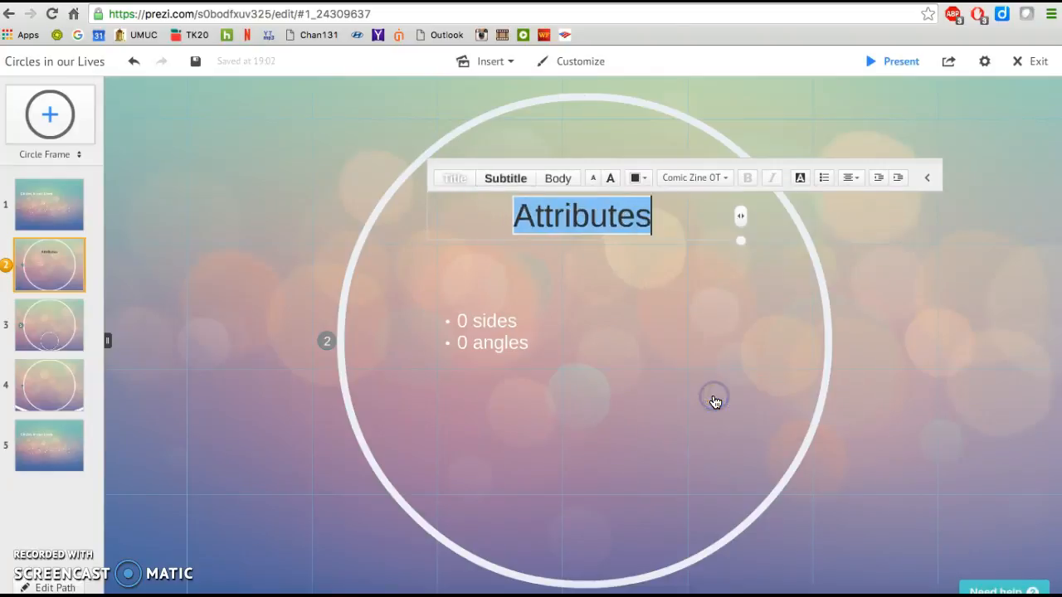
{"action": "left_click", "coordinate": [676, 179]}
{"action": "left_click", "coordinate": [676, 179]}
{"action": "left_click", "coordinate": [641, 178]}
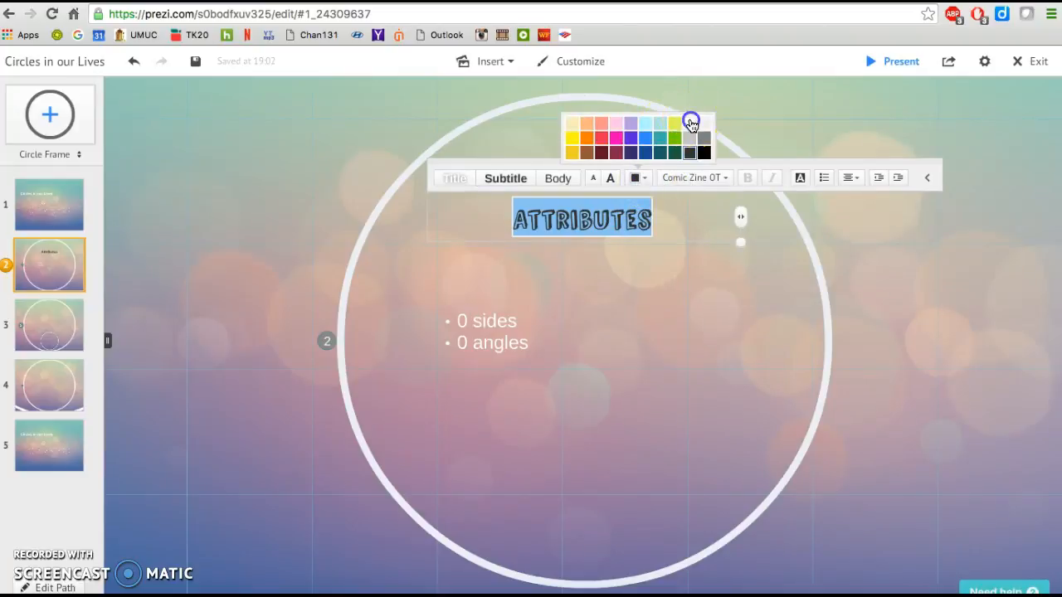
{"action": "left_click", "coordinate": [690, 123]}
{"action": "left_click", "coordinate": [606, 540]}
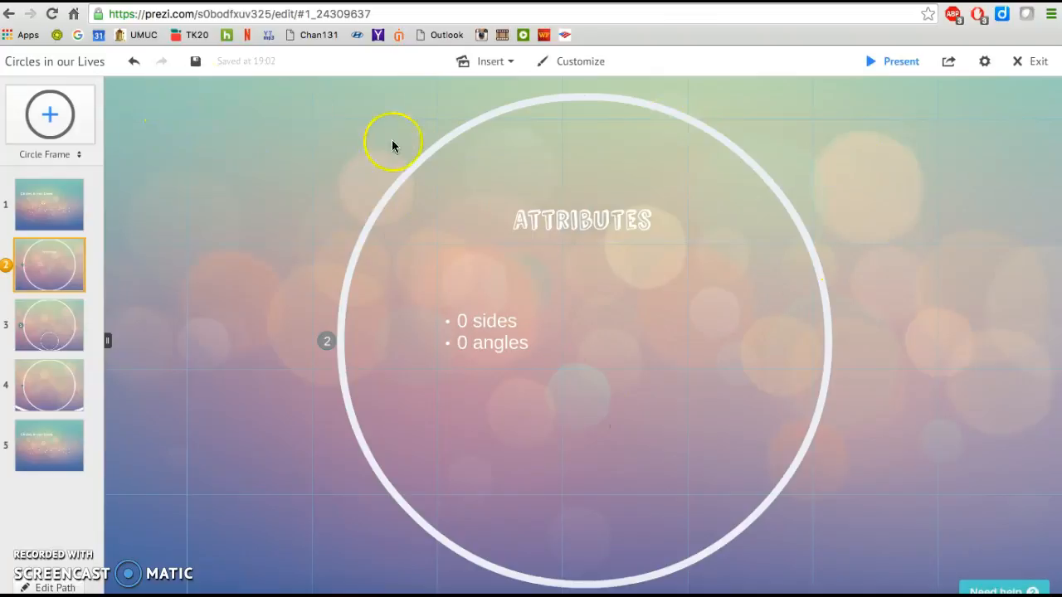
{"action": "left_click", "coordinate": [495, 64]}
{"action": "left_click", "coordinate": [500, 90]}
{"action": "left_click", "coordinate": [499, 93]}
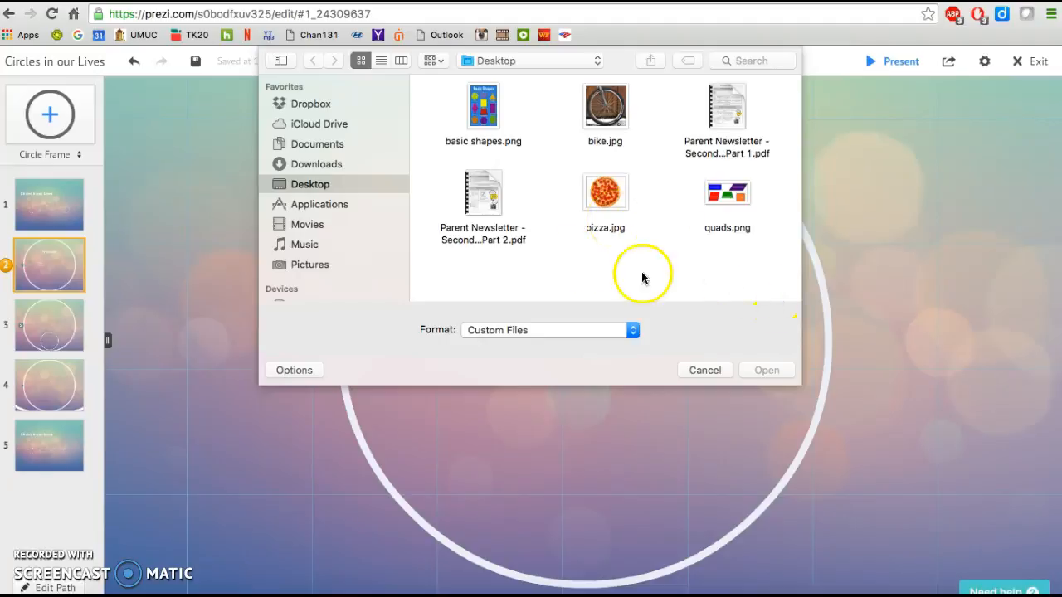
{"action": "left_click", "coordinate": [705, 371]}
Insert a circle from the Shapes style and position it inside the Attributes frame, to the right of the bullet list
{"action": "left_click", "coordinate": [484, 63]}
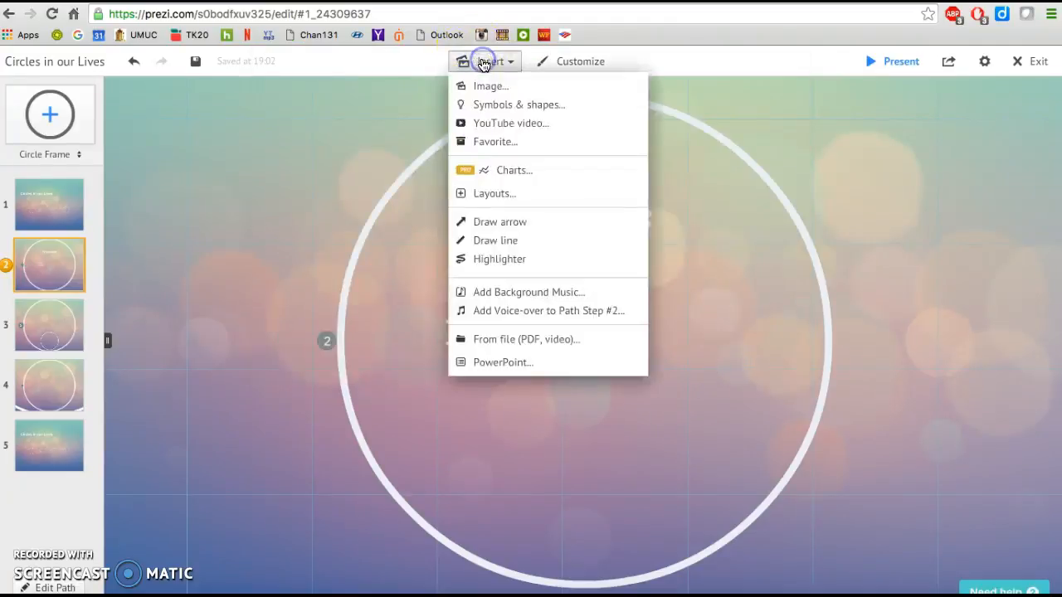
{"action": "left_click", "coordinate": [488, 107]}
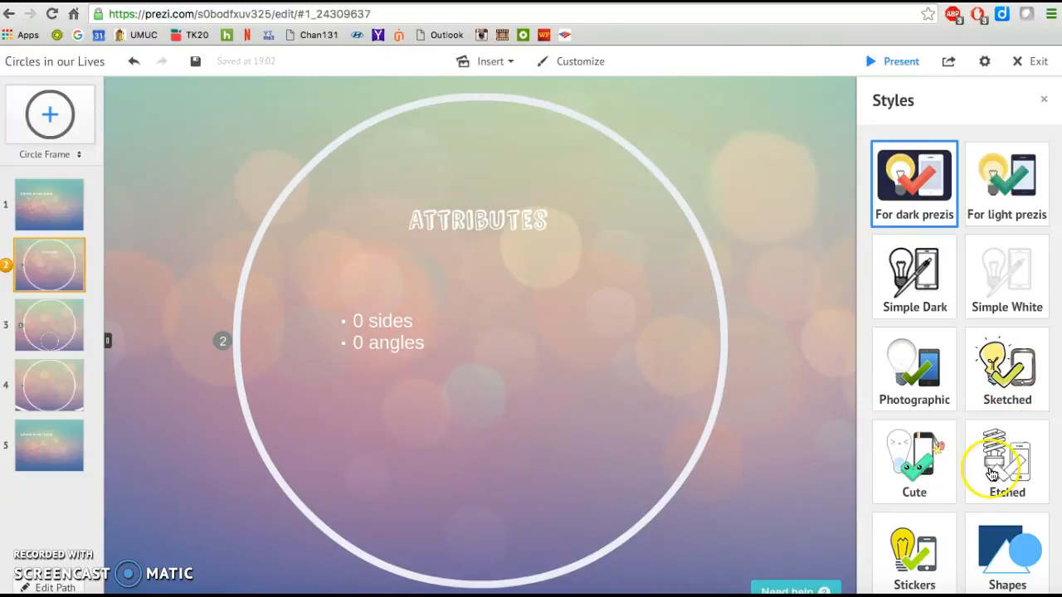
{"action": "left_click", "coordinate": [993, 574]}
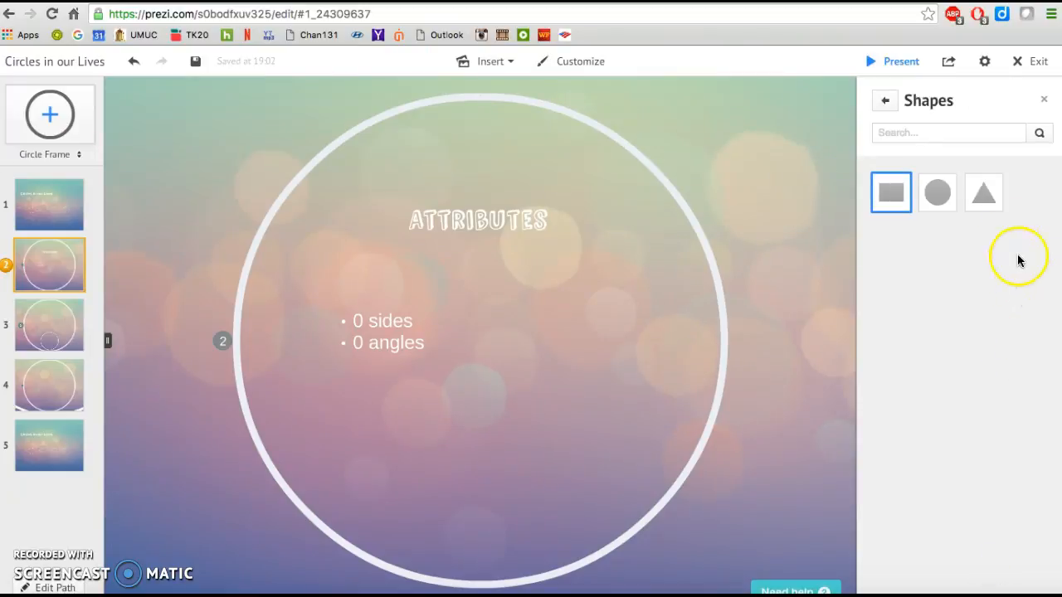
{"action": "left_click", "coordinate": [952, 193]}
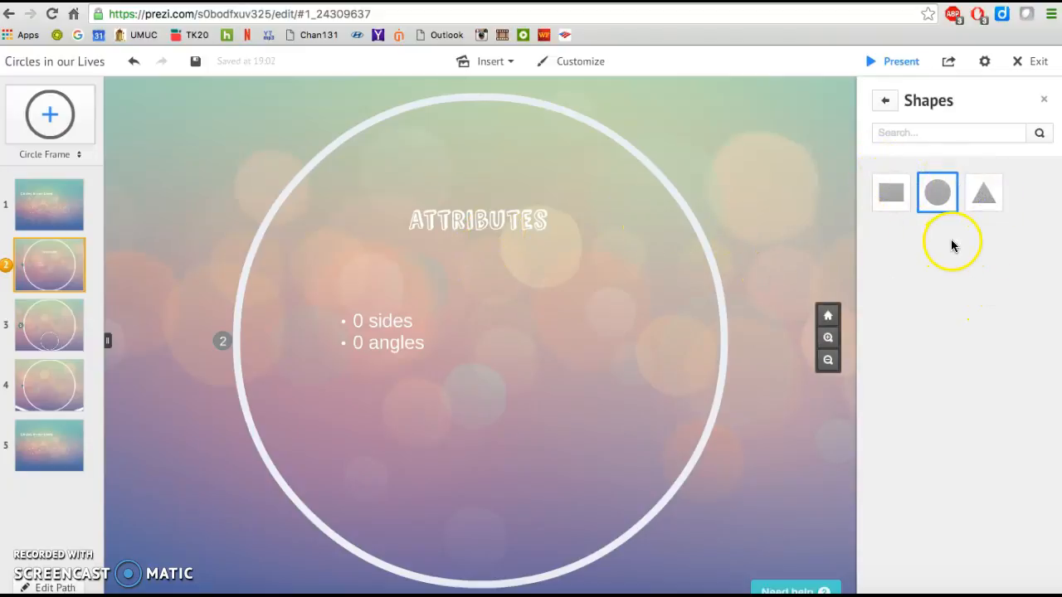
{"action": "left_click", "coordinate": [937, 194]}
{"action": "left_click_drag", "start_coordinate": [630, 375], "coordinate": [702, 486]}
{"action": "left_click", "coordinate": [628, 368]}
{"action": "left_click_drag", "start_coordinate": [628, 369], "coordinate": [619, 412]}
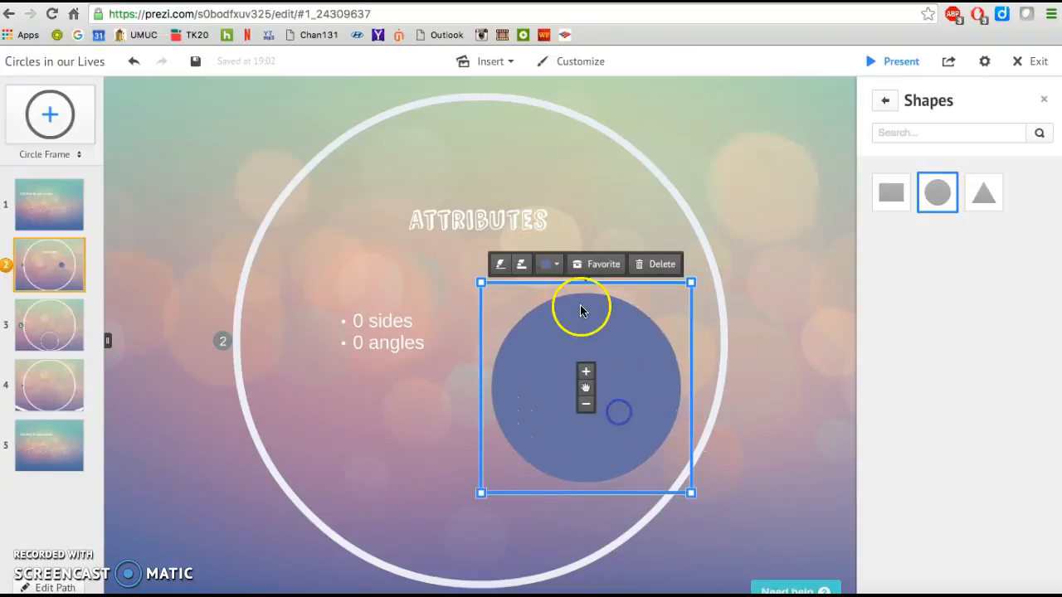
Change the fill colour of the inserted circle to green
{"action": "left_click", "coordinate": [552, 252]}
{"action": "left_click", "coordinate": [570, 343]}
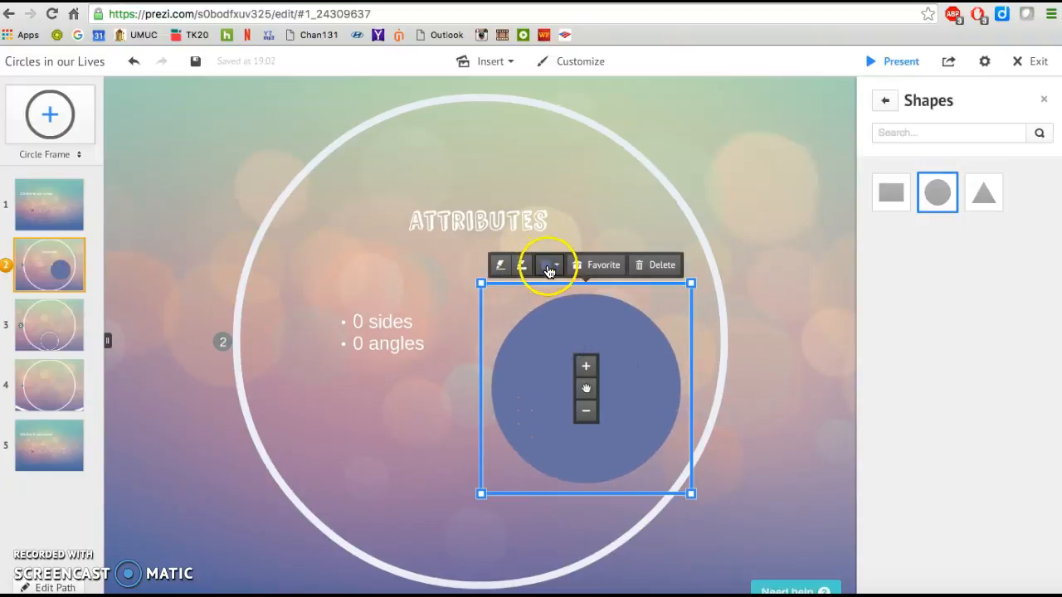
{"action": "left_click", "coordinate": [548, 265]}
{"action": "left_click", "coordinate": [586, 199]}
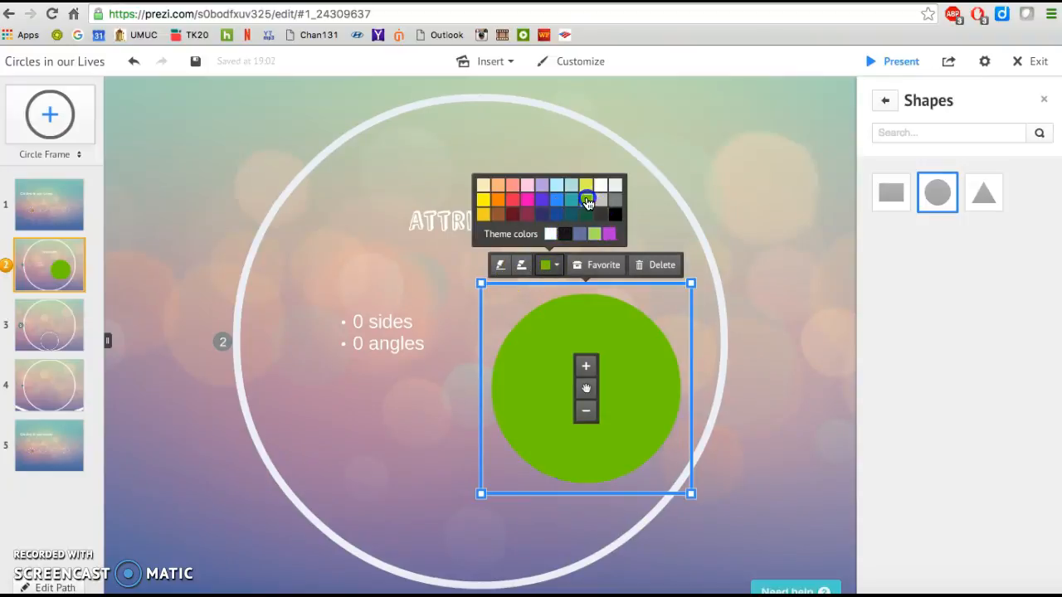
{"action": "left_click", "coordinate": [294, 550]}
Add the bullets "Green" and "Small" below "0 angles" in the Attributes frame
{"action": "left_click", "coordinate": [400, 349]}
{"action": "left_click", "coordinate": [421, 350]}
{"action": "key", "text": "Return"}
{"action": "type", "text": "green"}
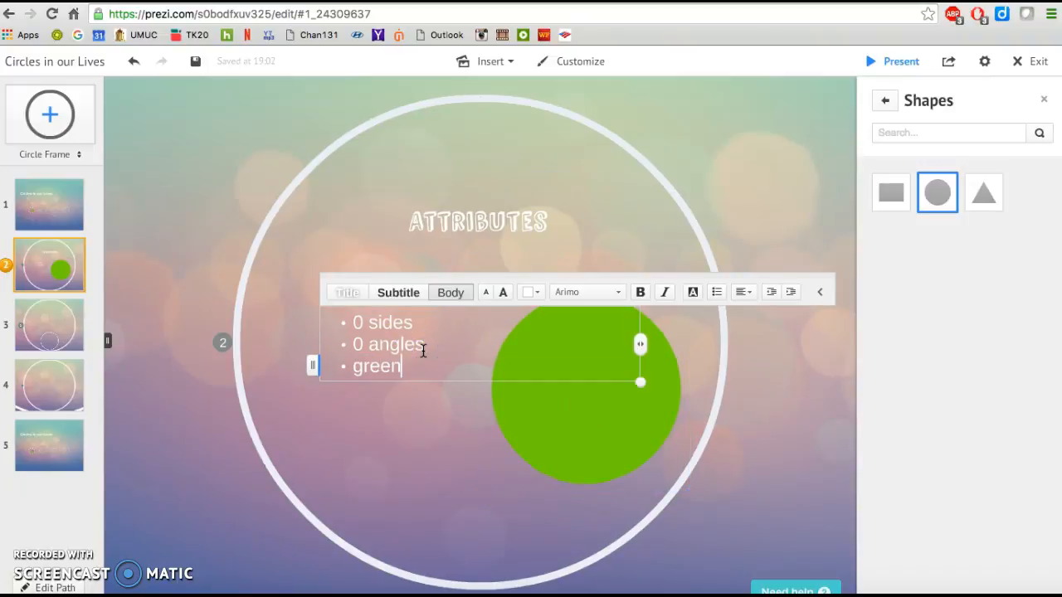
{"action": "key", "text": "BackSpace"}
{"action": "key", "text": "BackSpace"}
{"action": "key", "text": "Return"}
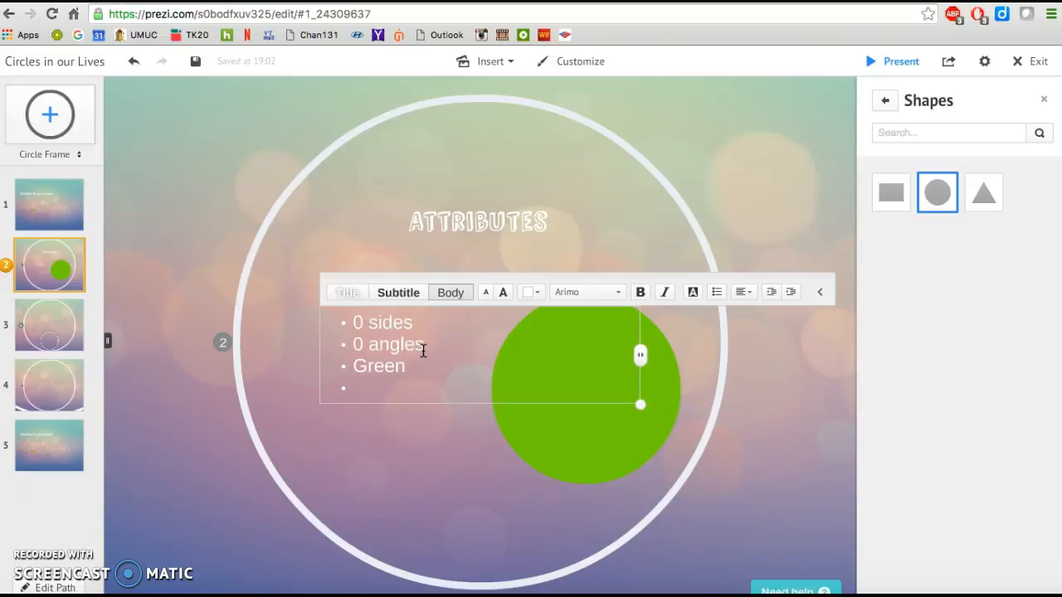
{"action": "type", "text": "smal"}
{"action": "key", "text": "BackSpace"}
{"action": "key", "text": "BackSpace"}
{"action": "key", "text": "BackSpace"}
{"action": "key", "text": "BackSpace"}
{"action": "type", "text": "Smal"}
{"action": "left_click", "coordinate": [422, 534]}
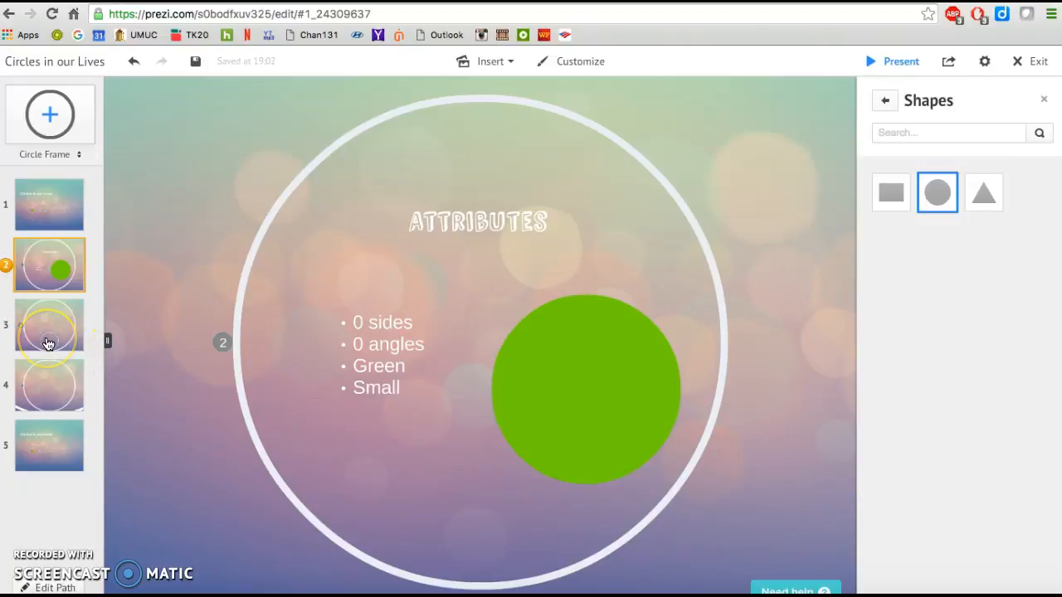
Extend the second frame's heading to read "Attributes of circles"
{"action": "left_click", "coordinate": [504, 201]}
{"action": "left_click", "coordinate": [549, 220]}
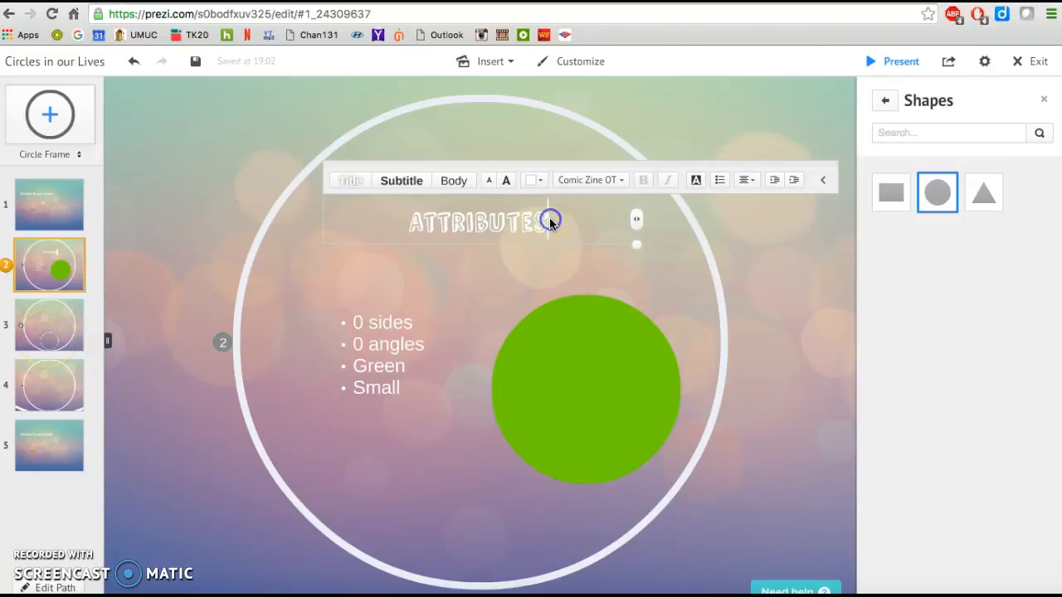
{"action": "type", "text": "of circles"}
Enter "Where we can Find Circles in our Lives" as the heading of the third frame
{"action": "left_click", "coordinate": [50, 321]}
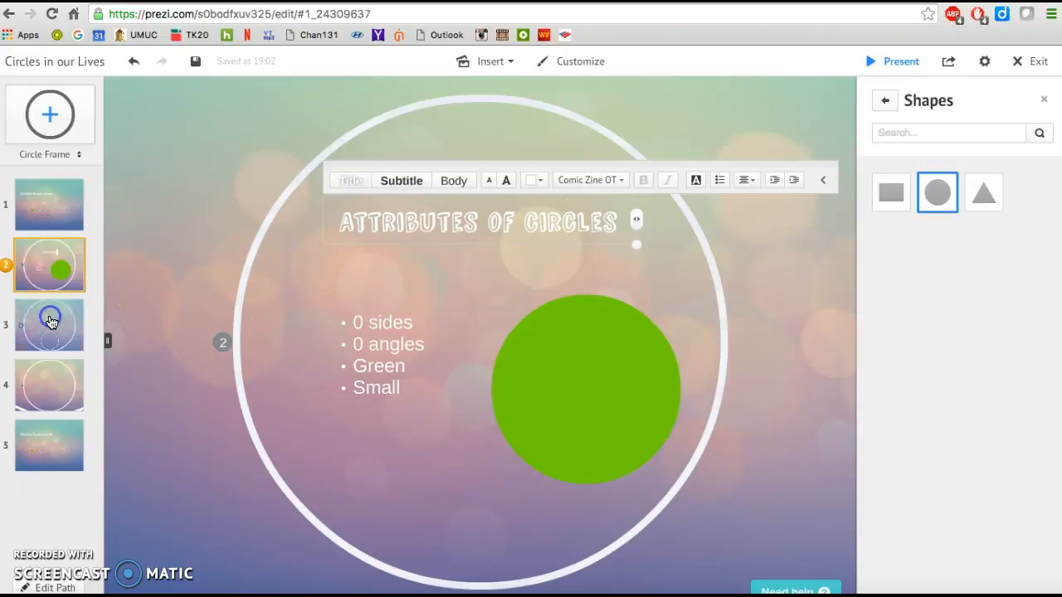
{"action": "left_click", "coordinate": [469, 195]}
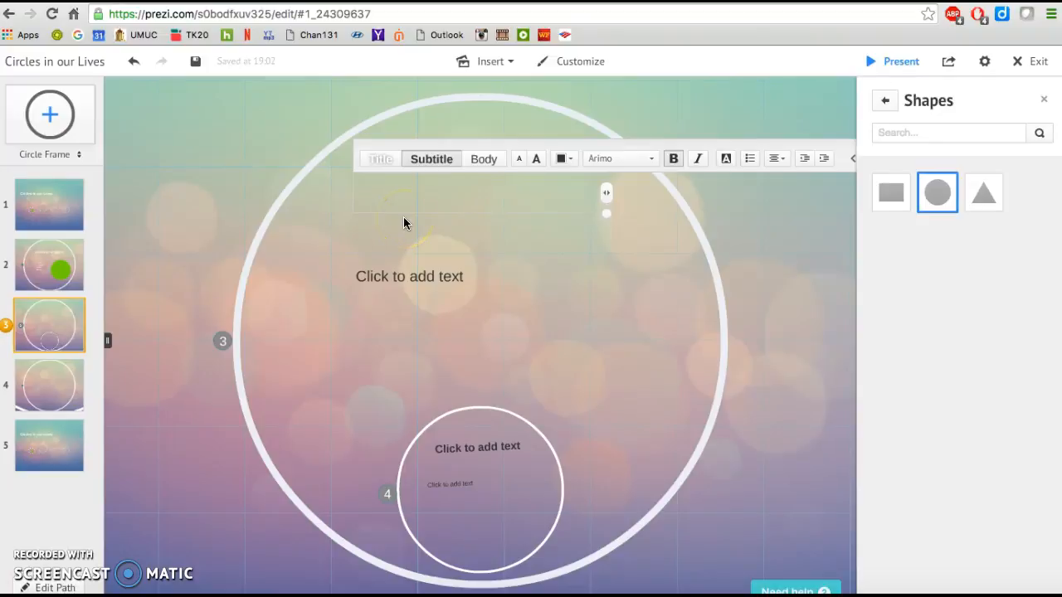
{"action": "type", "text": "C"}
{"action": "key", "text": "BackSpace"}
{"action": "type", "text": "Where"}
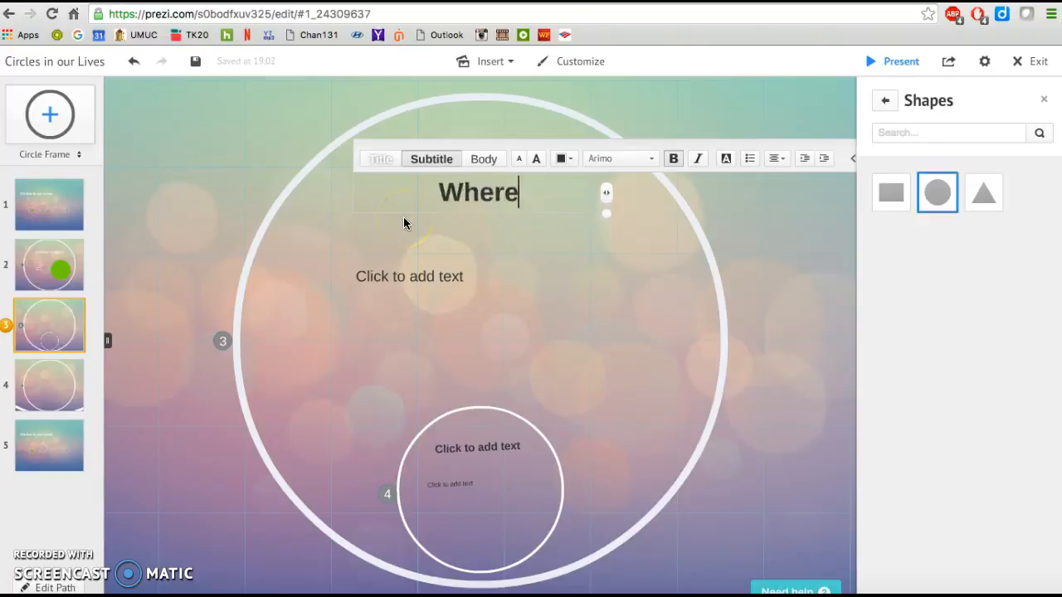
{"action": "type", "text": " we can Find"}
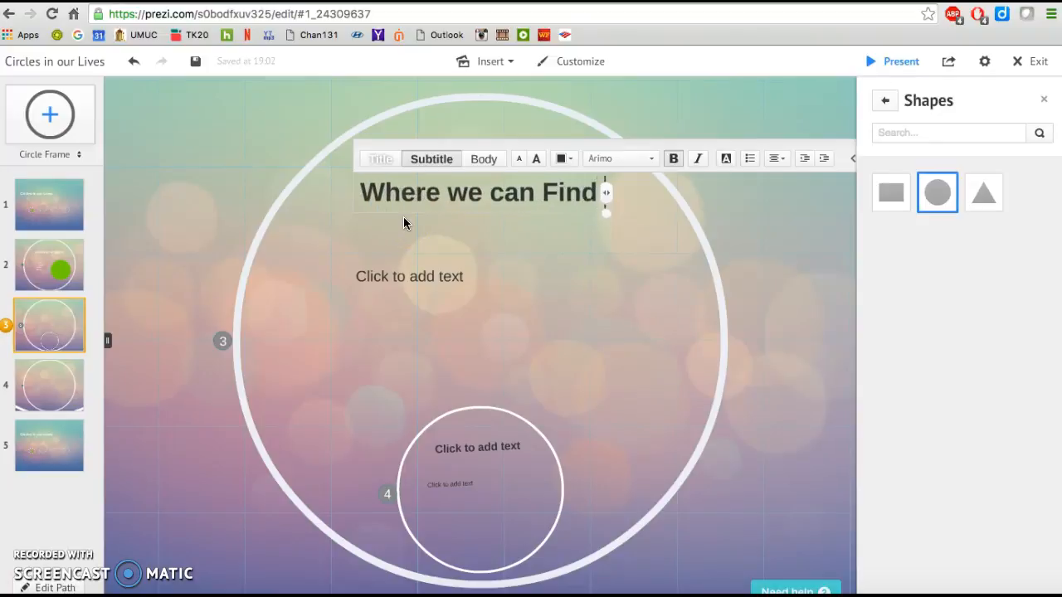
{"action": "type", "text": " Circles in our Lives"}
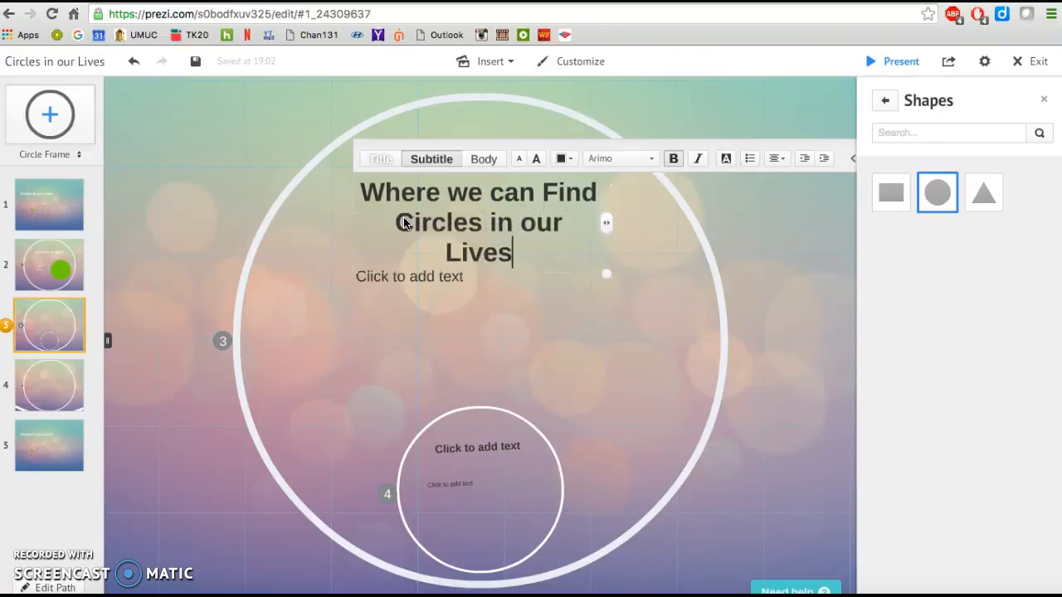
Fill the third frame's body text with "Here are some examples of where you can find circles in our lives"
{"action": "left_click", "coordinate": [440, 284]}
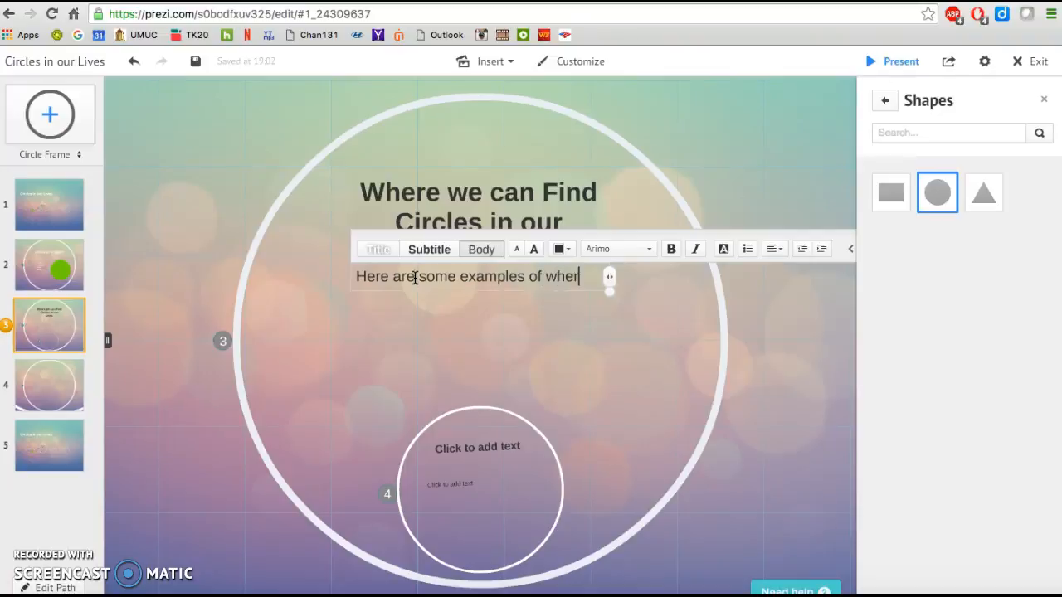
{"action": "type", "text": "e you can find circl"}
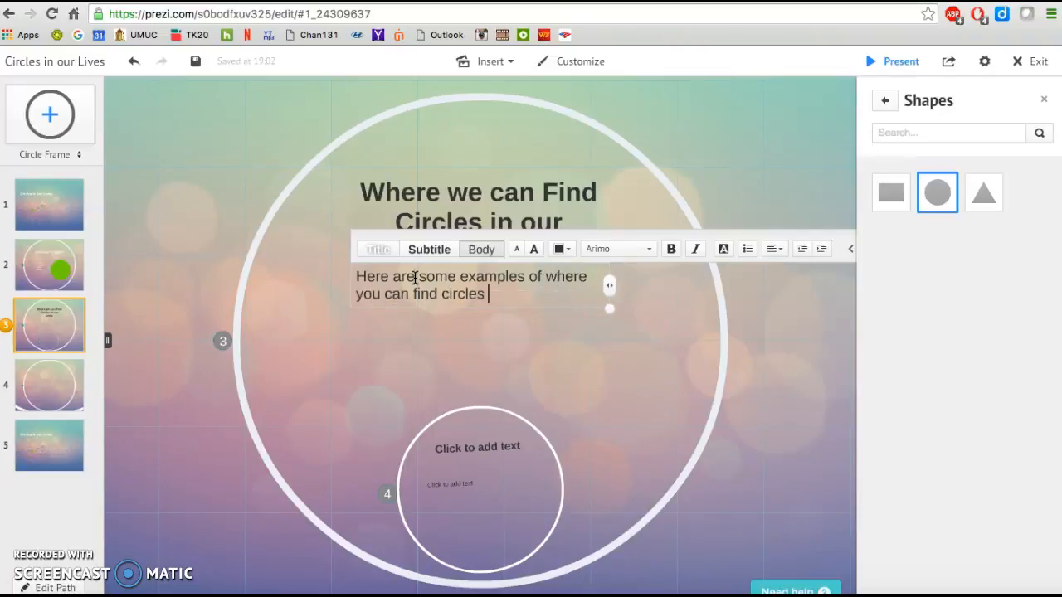
{"action": "type", "text": "es"}
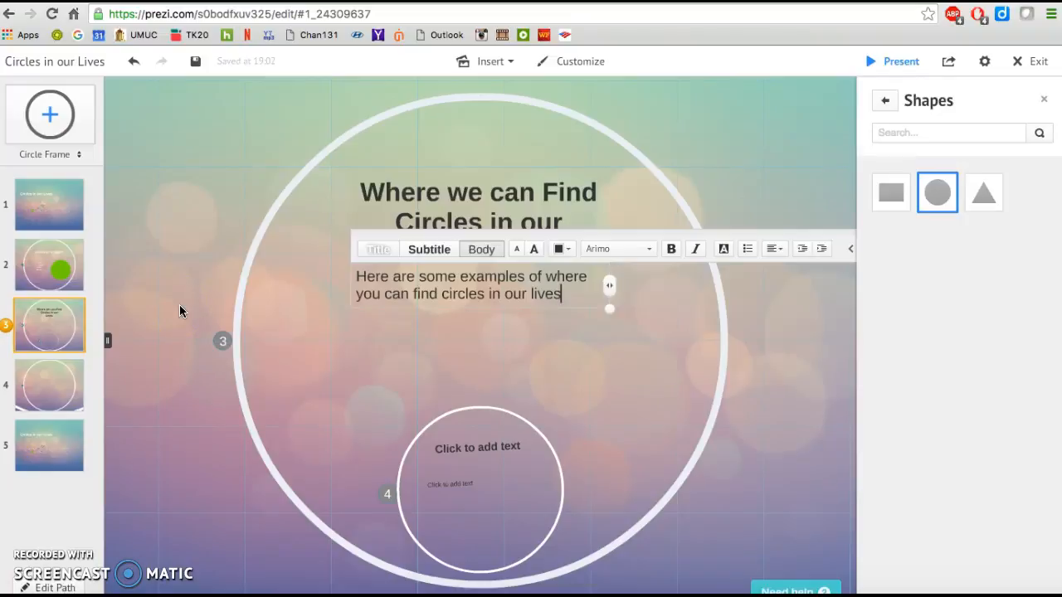
{"action": "left_click", "coordinate": [67, 328]}
Enter "Bike Wheels" as the heading of the fourth frame
{"action": "left_click", "coordinate": [50, 384]}
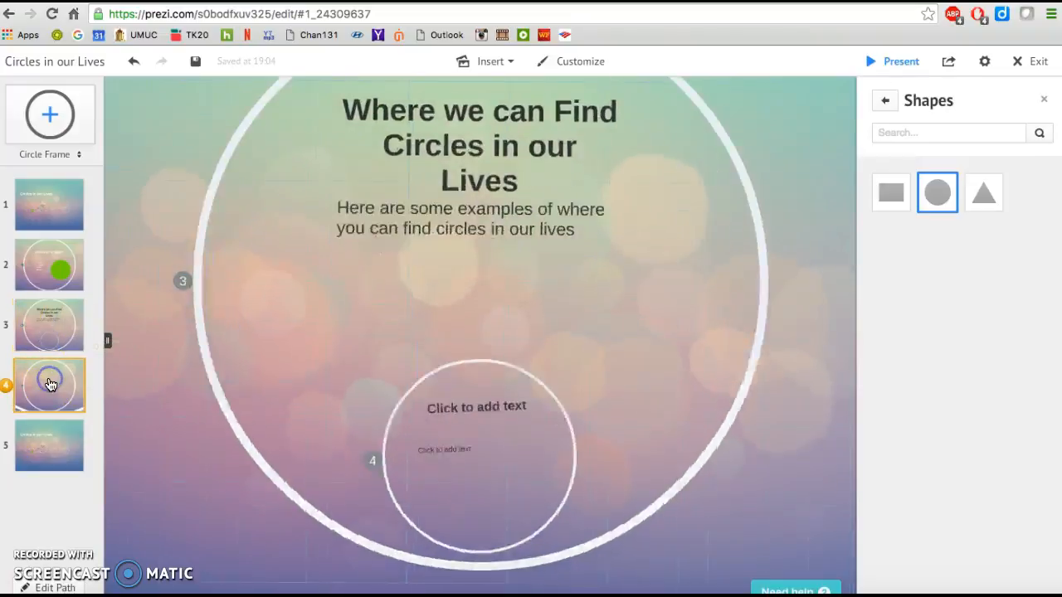
{"action": "left_click", "coordinate": [401, 219]}
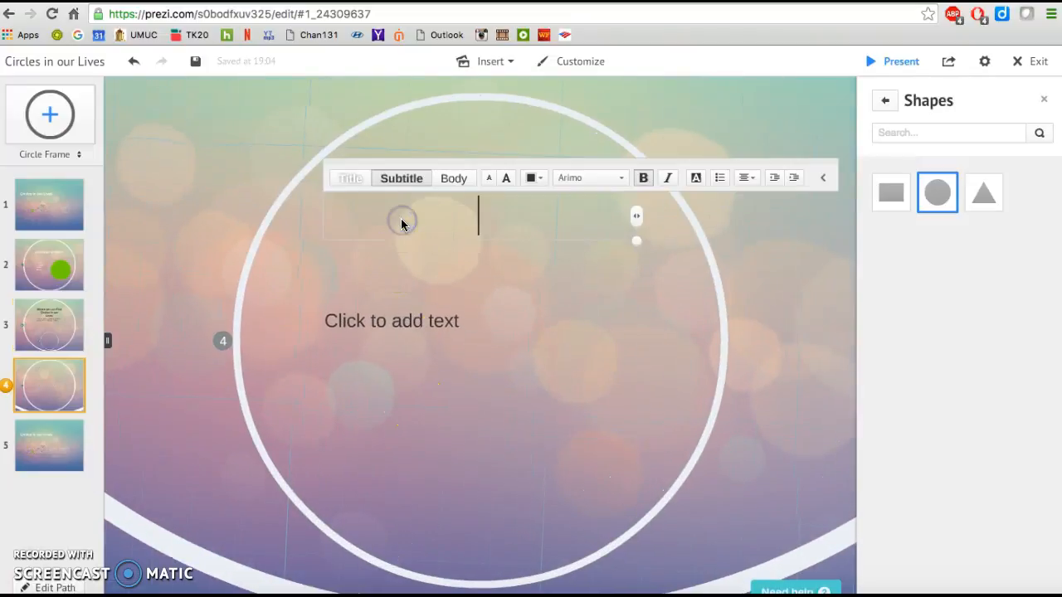
{"action": "type", "text": "Bike "}
{"action": "type", "text": "Hw"}
{"action": "key", "text": "BackSpace"}
{"action": "key", "text": "BackSpace"}
{"action": "type", "text": "Wh"}
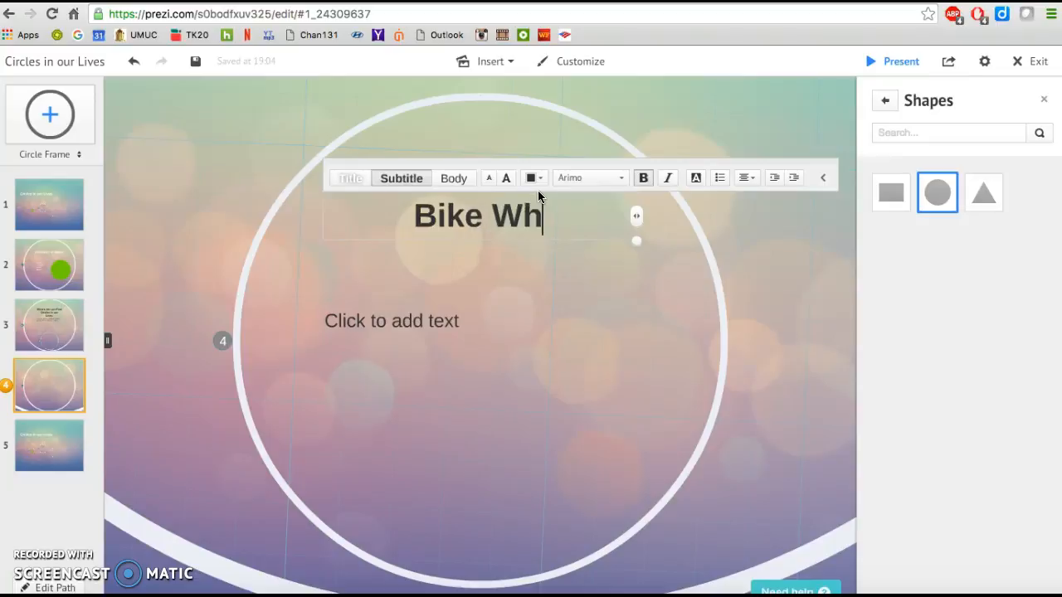
{"action": "type", "text": "eels"}
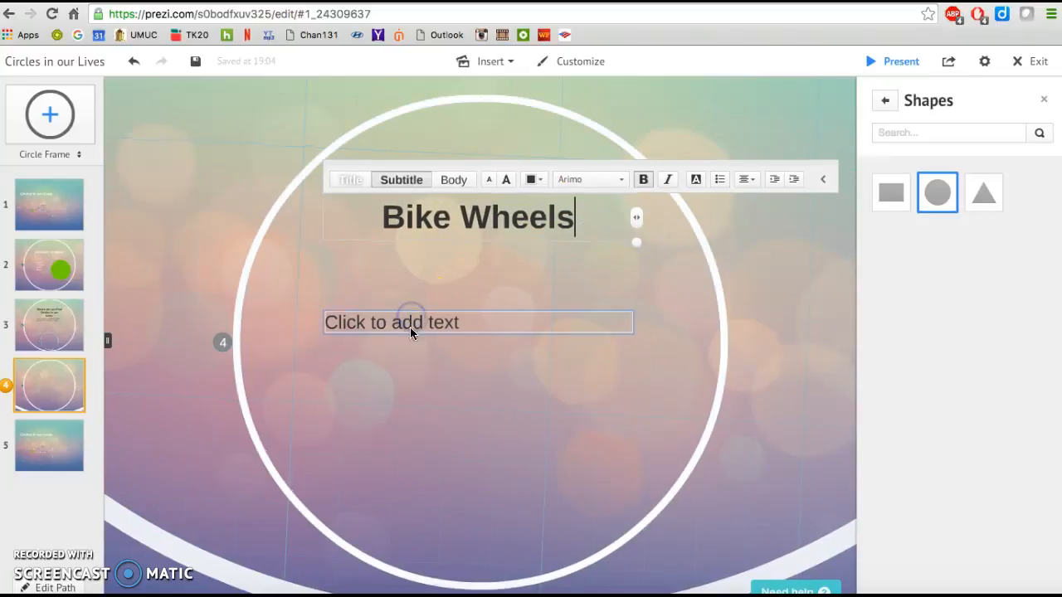
{"action": "left_click", "coordinate": [458, 430]}
Insert the bike wheel picture from the Desktop folder into the fourth frame
{"action": "left_click", "coordinate": [508, 63]}
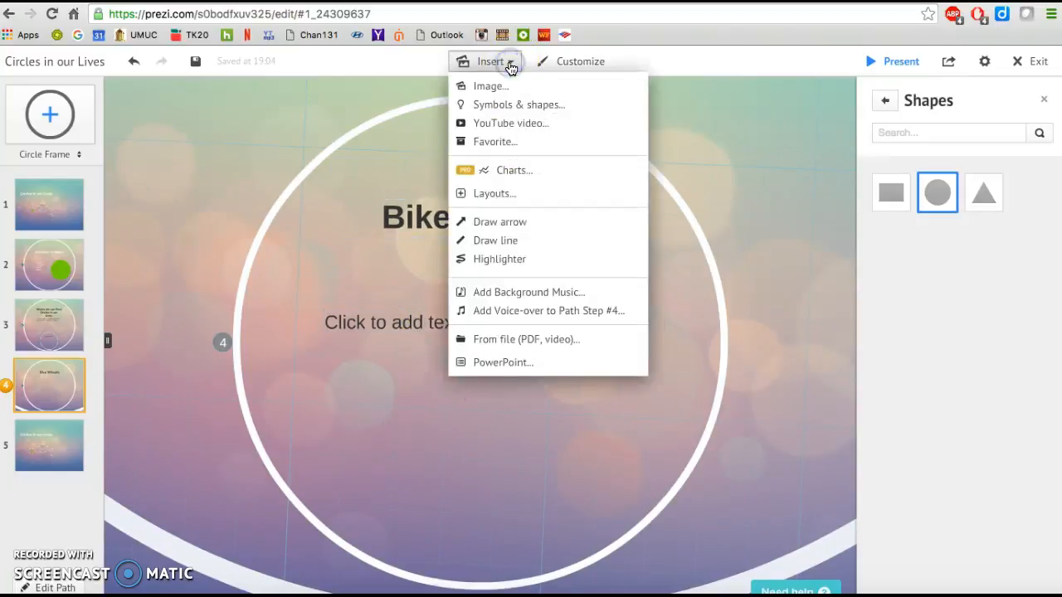
{"action": "left_click", "coordinate": [488, 88]}
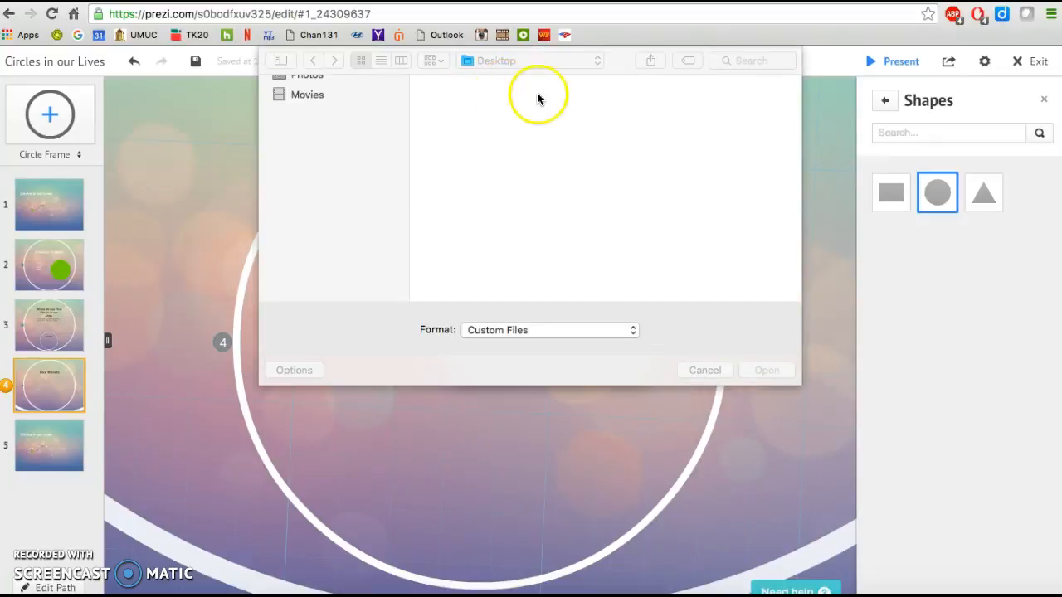
{"action": "left_click", "coordinate": [615, 114]}
{"action": "double_click", "coordinate": [615, 114]}
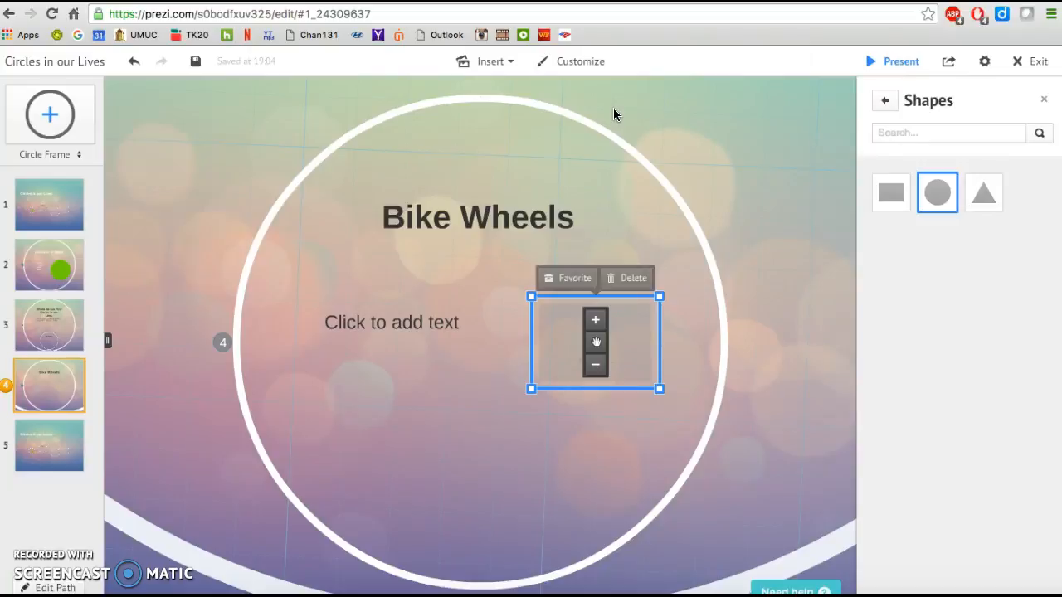
Move the body placeholder up under the "Bike Wheels" heading, then enlarge the wheel image and center it below
{"action": "left_click", "coordinate": [606, 327]}
{"action": "left_click_drag", "start_coordinate": [605, 324], "coordinate": [375, 299]}
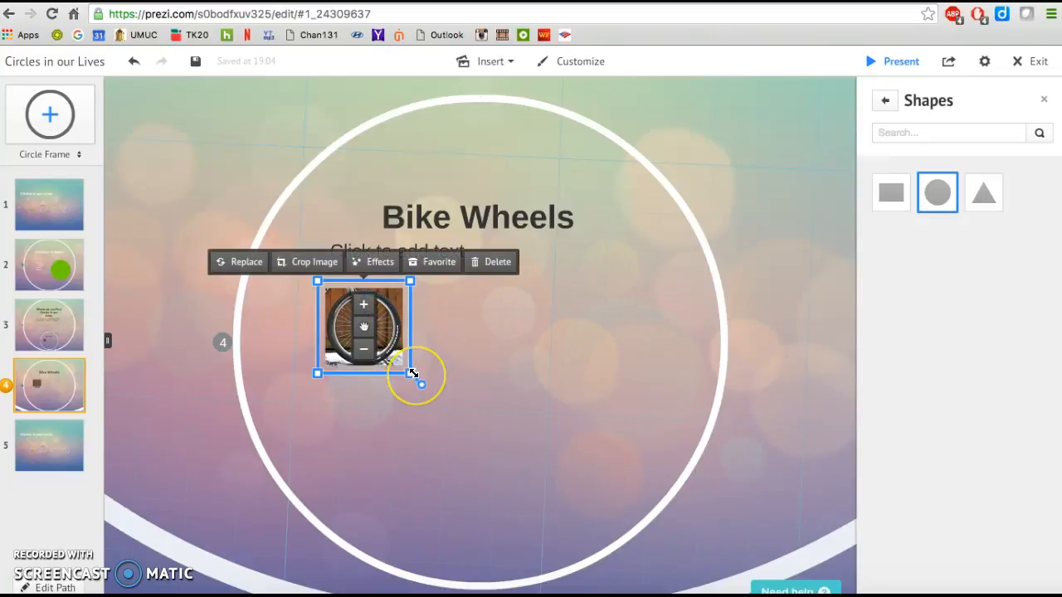
{"action": "left_click_drag", "start_coordinate": [413, 374], "coordinate": [685, 464]}
{"action": "left_click_drag", "start_coordinate": [532, 383], "coordinate": [442, 426]}
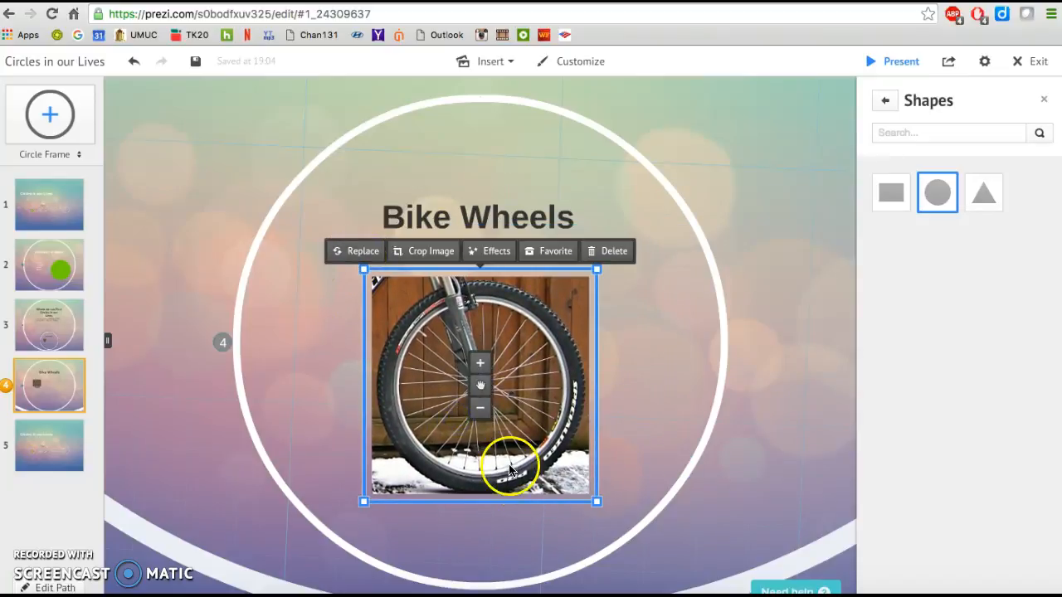
{"action": "left_click", "coordinate": [506, 514]}
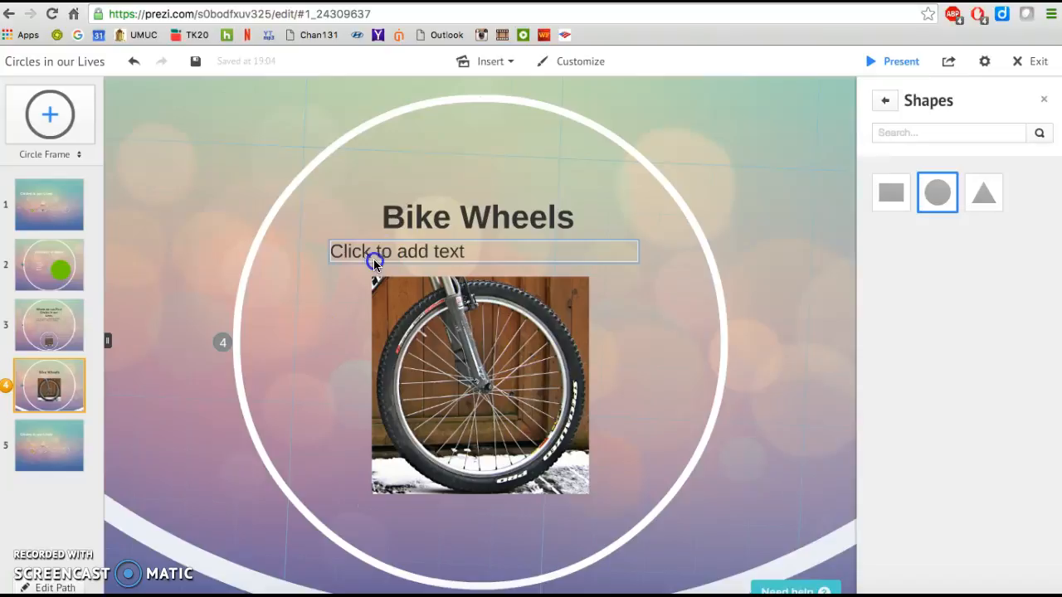
Fill the fourth frame's body text with "Bike Wheels are in the shape of a circle", widened to one line just above the image
{"action": "left_click", "coordinate": [335, 249]}
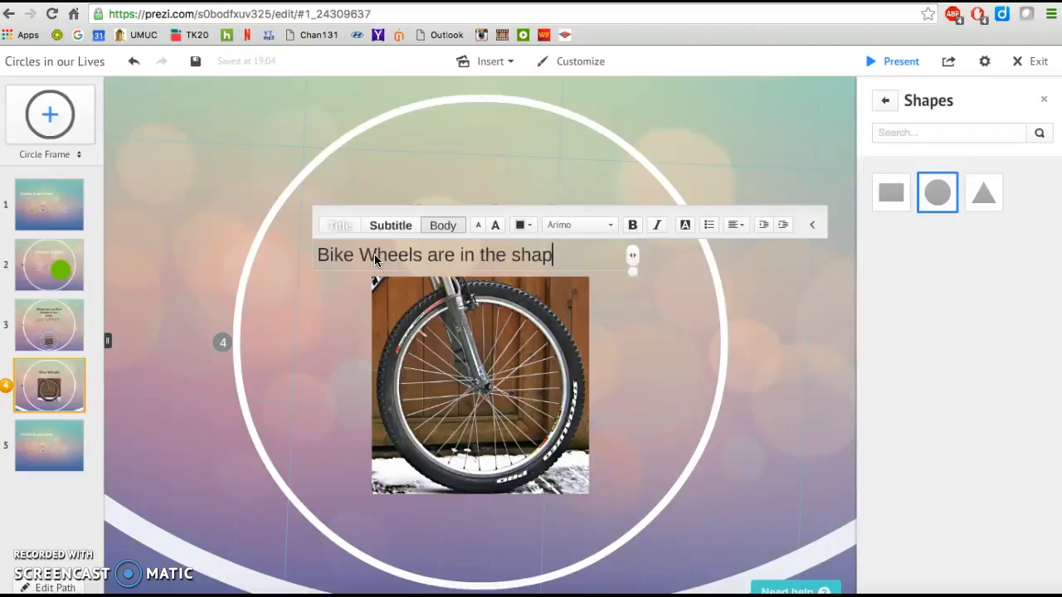
{"action": "type", "text": "ircle"}
{"action": "left_click_drag", "start_coordinate": [640, 279], "coordinate": [668, 266]}
{"action": "left_click", "coordinate": [638, 318]}
{"action": "left_click_drag", "start_coordinate": [451, 260], "coordinate": [456, 268]}
{"action": "left_click", "coordinate": [754, 449]}
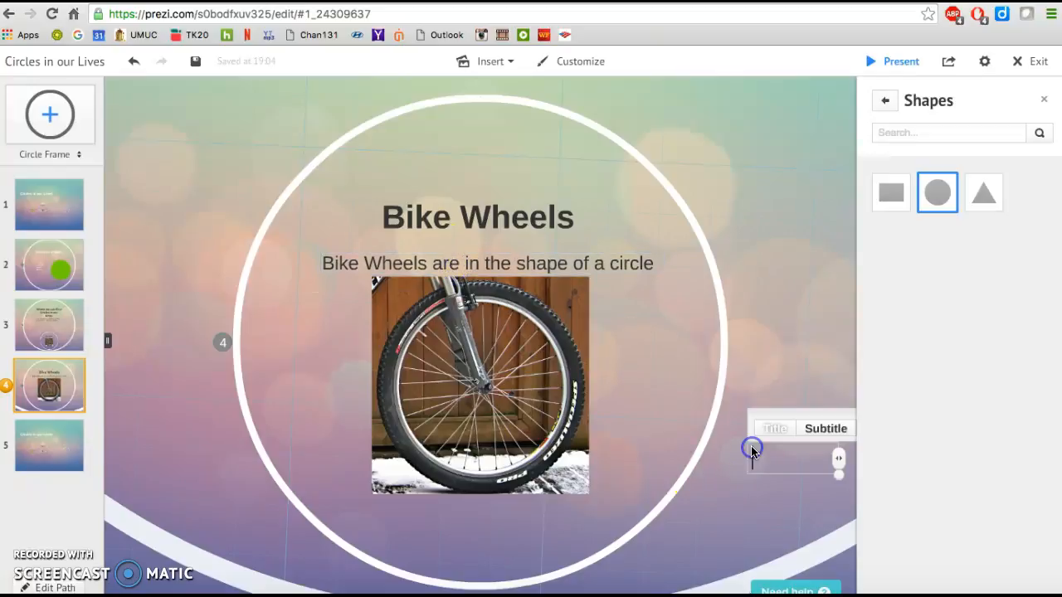
{"action": "left_click", "coordinate": [141, 496]}
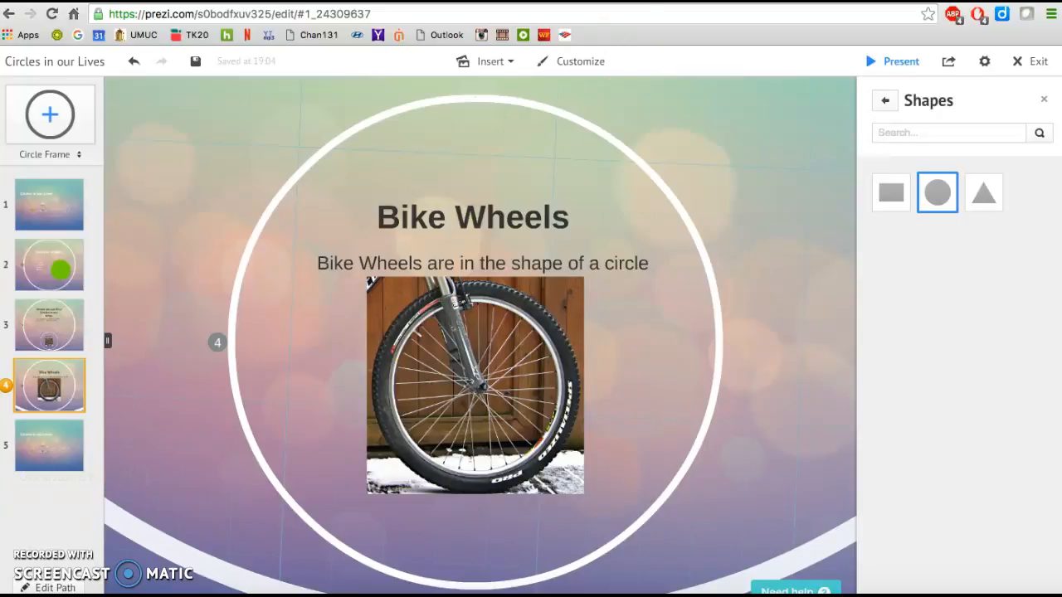
Go to the fifth path step's overview and exit the editor to the presentation's page
{"action": "left_click", "coordinate": [52, 438]}
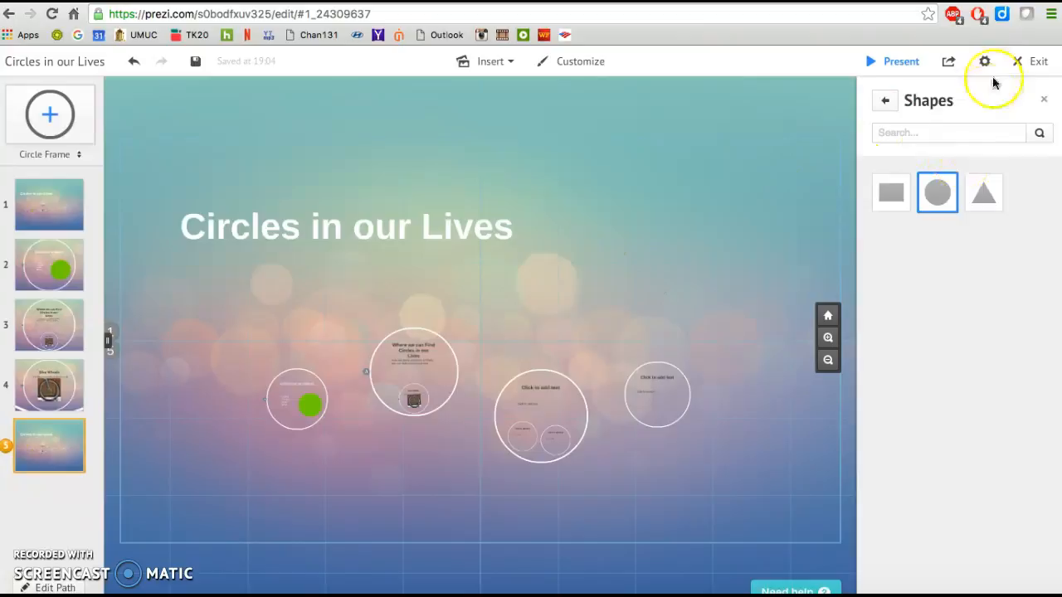
{"action": "left_click", "coordinate": [1037, 63]}
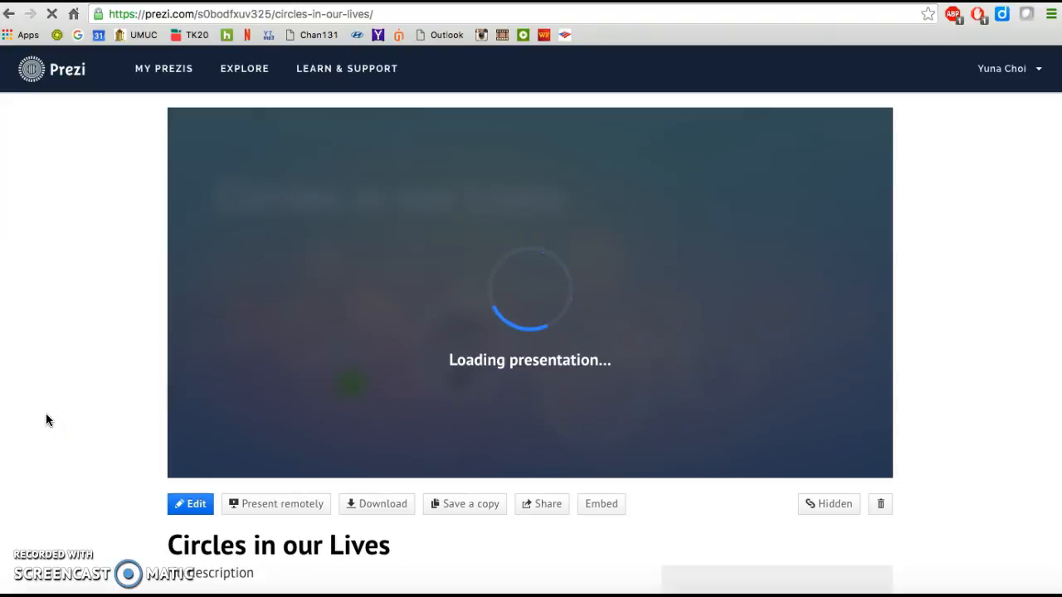
{"action": "scroll", "coordinate": [113, 405], "scroll_direction": "down", "scroll_amount": 3}
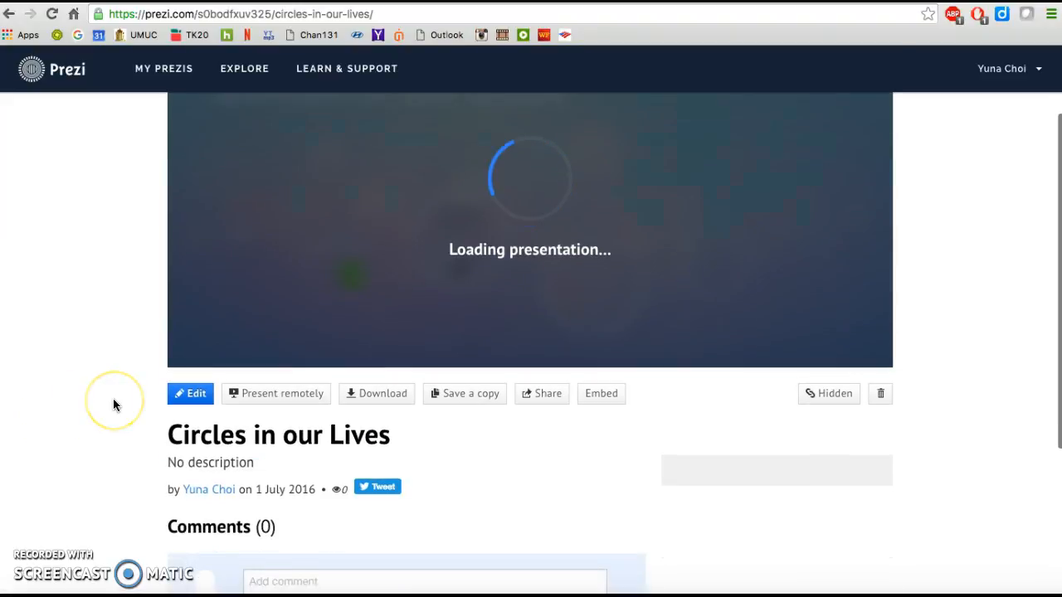
{"action": "scroll", "coordinate": [114, 404], "scroll_direction": "up", "scroll_amount": 3}
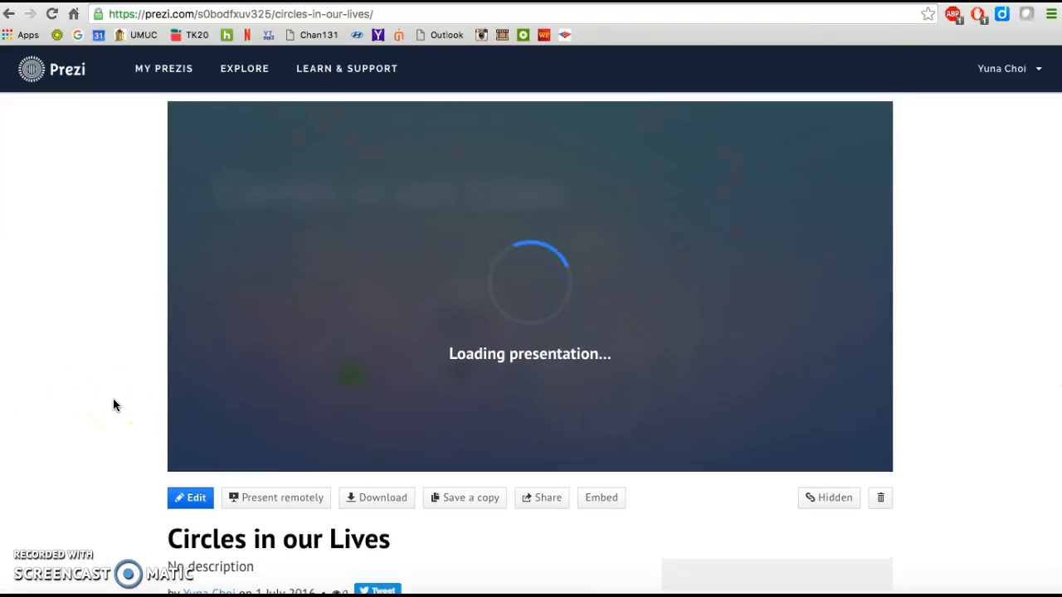
{"action": "scroll", "coordinate": [183, 431], "scroll_direction": "down", "scroll_amount": 4}
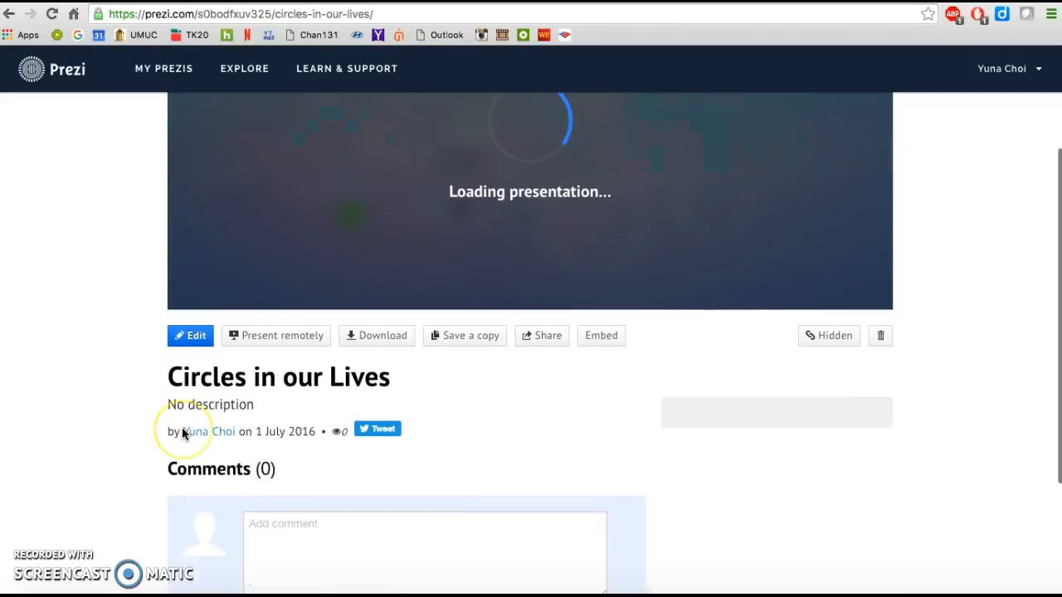
{"action": "scroll", "coordinate": [128, 356], "scroll_direction": "up", "scroll_amount": 2}
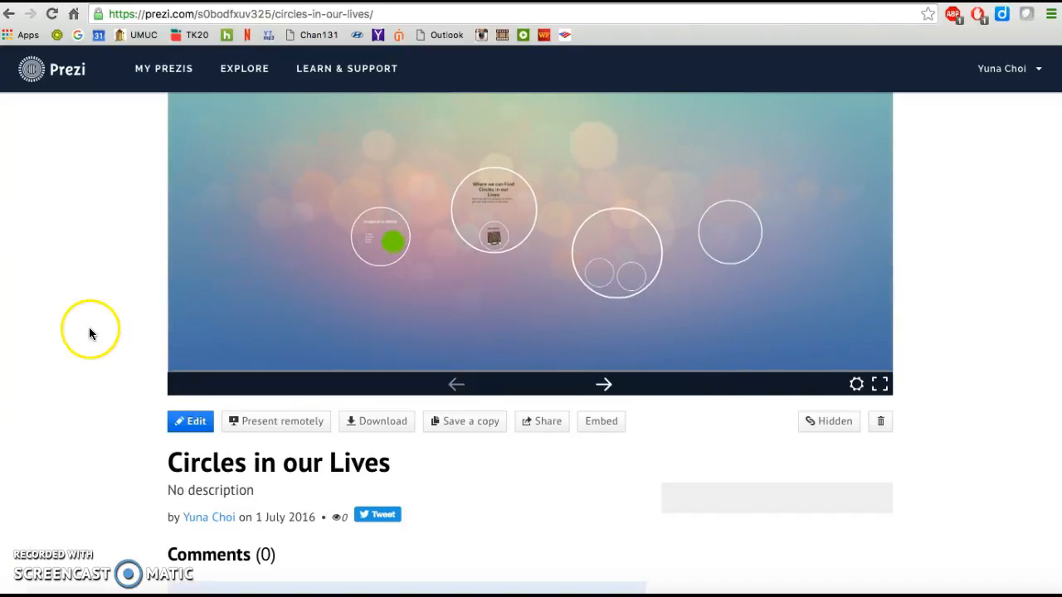
Play the finished presentation forward from the title overview to the "Bike Wheels" frame
{"action": "scroll", "coordinate": [92, 334], "scroll_direction": "up", "scroll_amount": 2}
{"action": "left_click", "coordinate": [610, 462]}
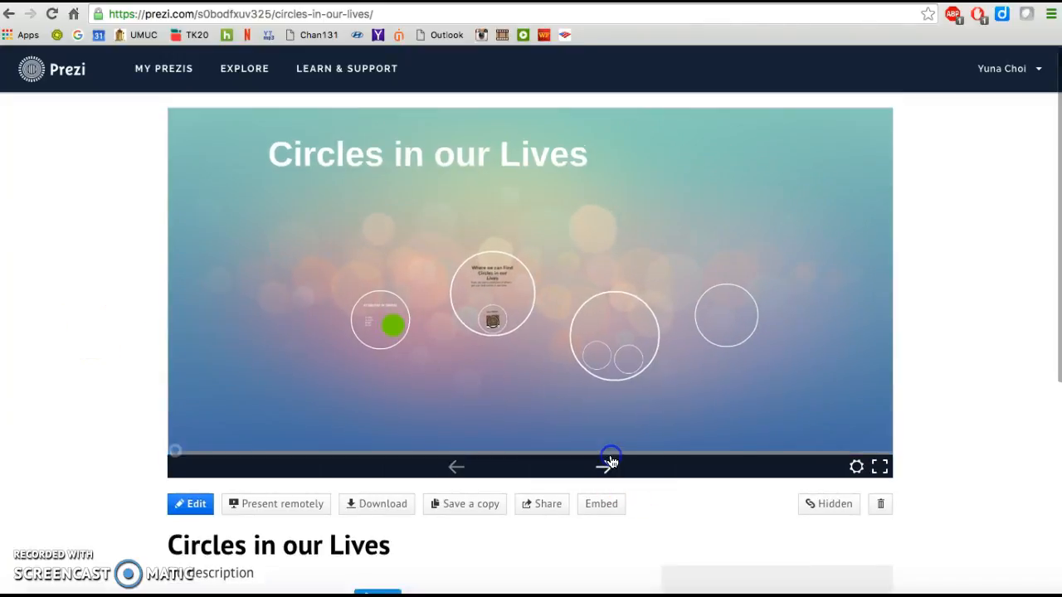
{"action": "left_click", "coordinate": [610, 462]}
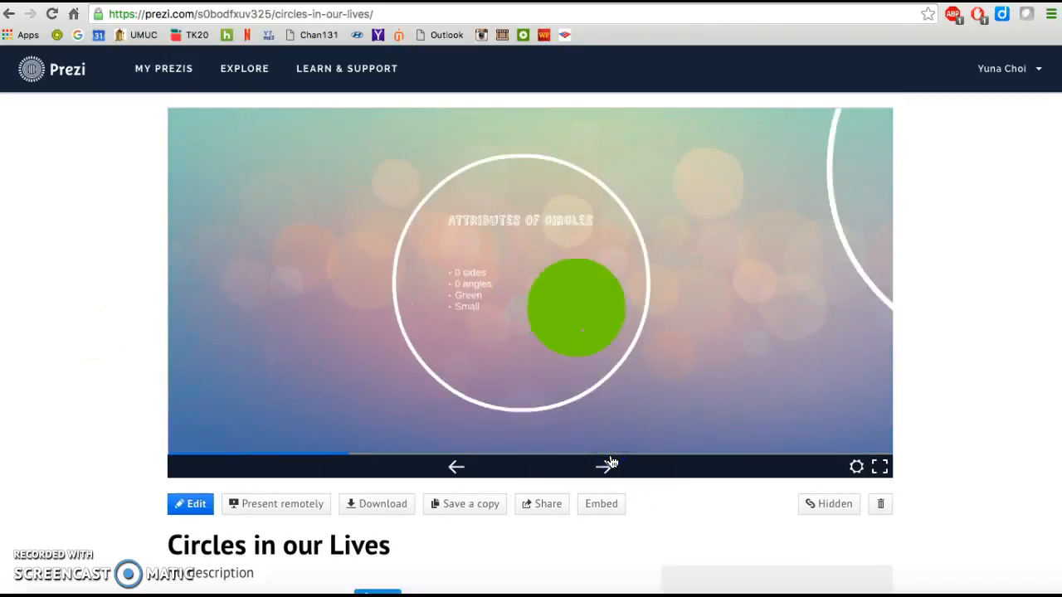
{"action": "left_click", "coordinate": [607, 469]}
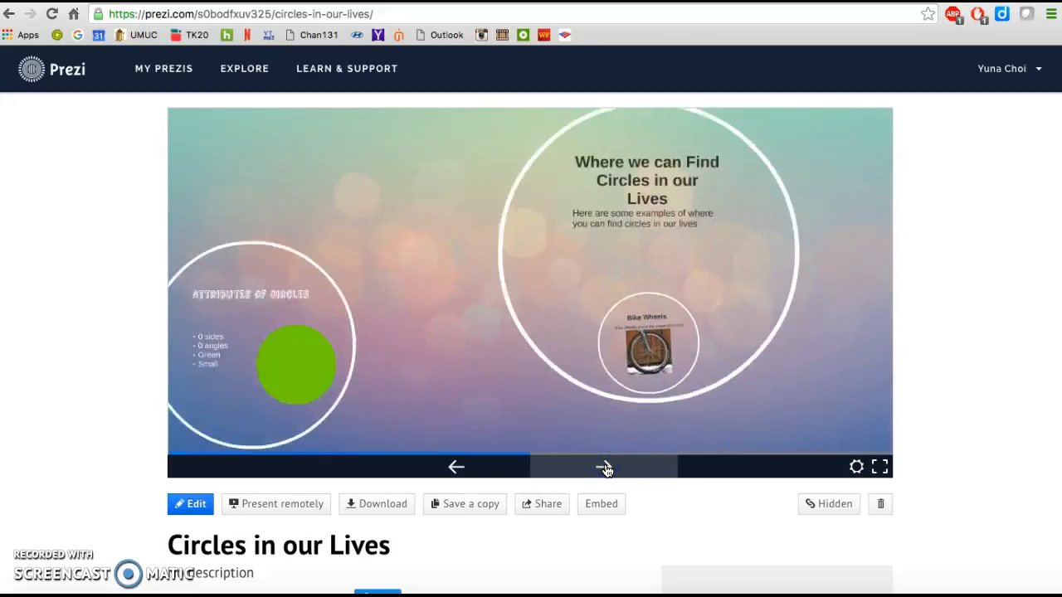
{"action": "left_click", "coordinate": [607, 468]}
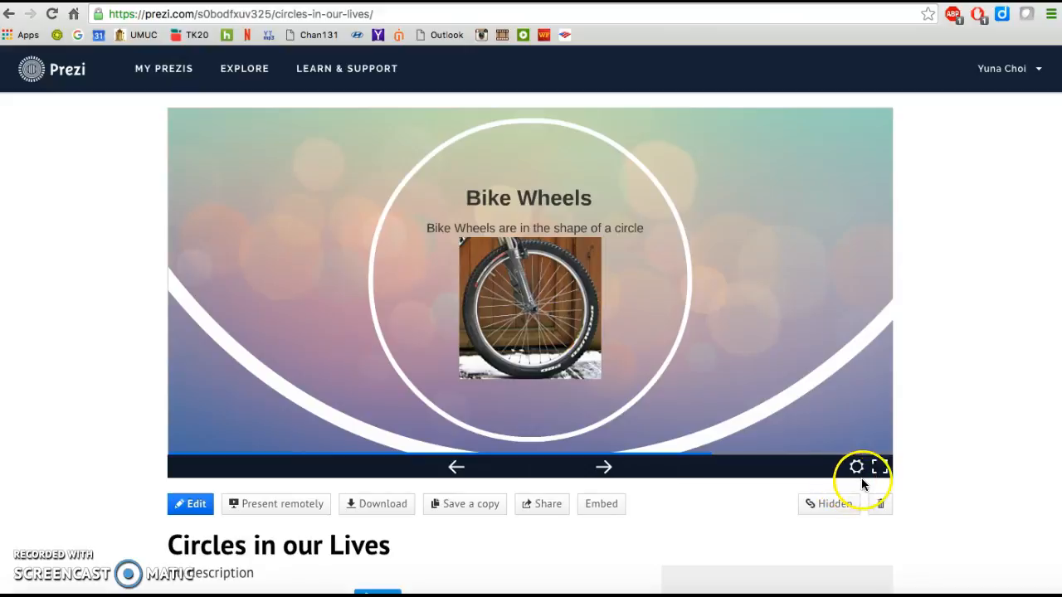
{"action": "scroll", "coordinate": [887, 504], "scroll_direction": "down", "scroll_amount": 1}
{"action": "scroll", "coordinate": [888, 505], "scroll_direction": "up", "scroll_amount": 1}
{"action": "scroll", "coordinate": [888, 505], "scroll_direction": "up", "scroll_amount": 1}
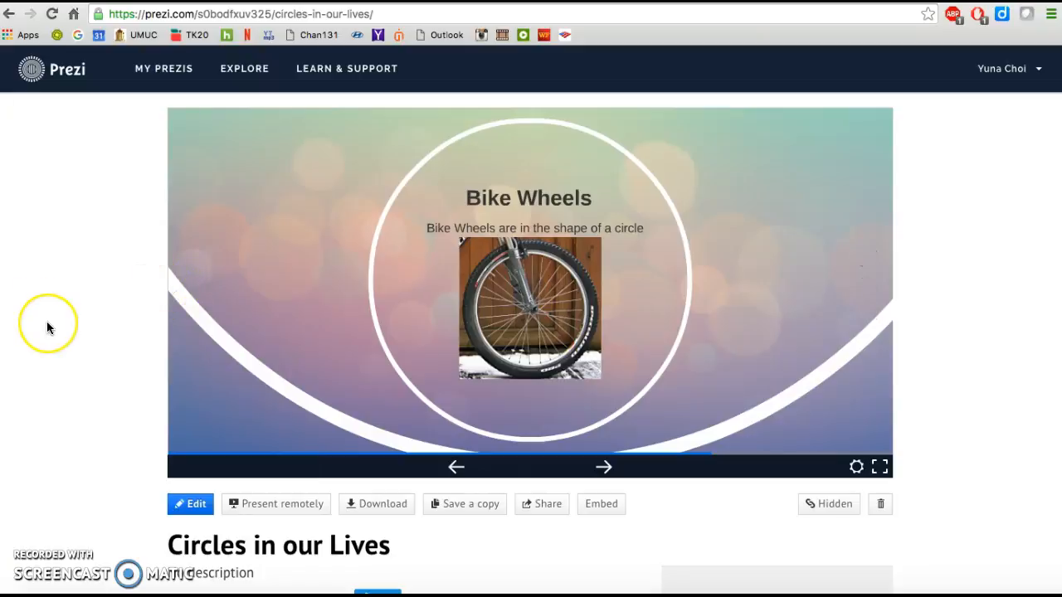
{"action": "scroll", "coordinate": [47, 328], "scroll_direction": "down", "scroll_amount": 3}
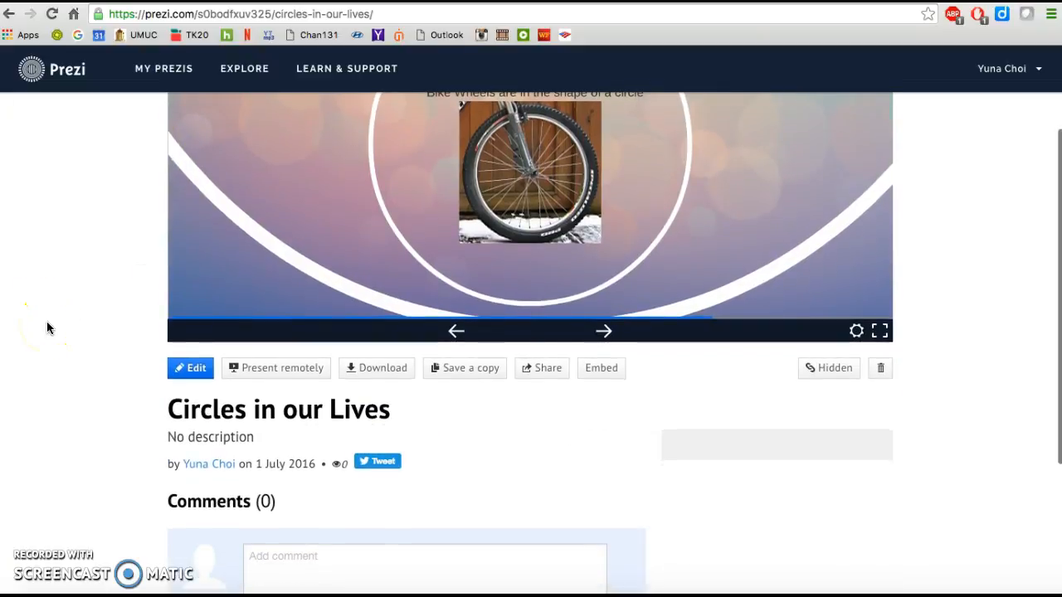
{"action": "scroll", "coordinate": [47, 321], "scroll_direction": "up", "scroll_amount": 3}
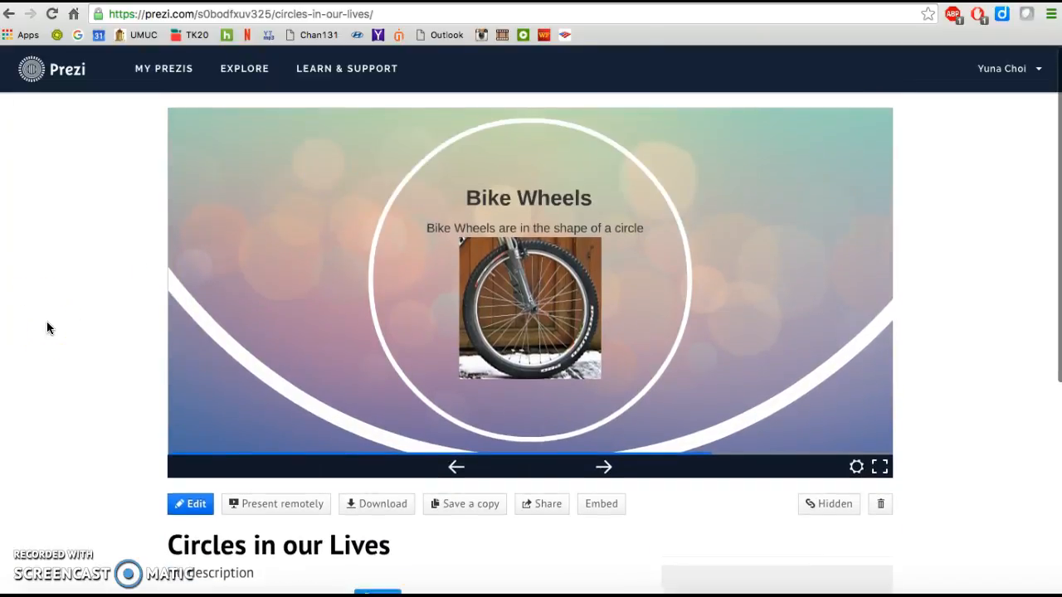